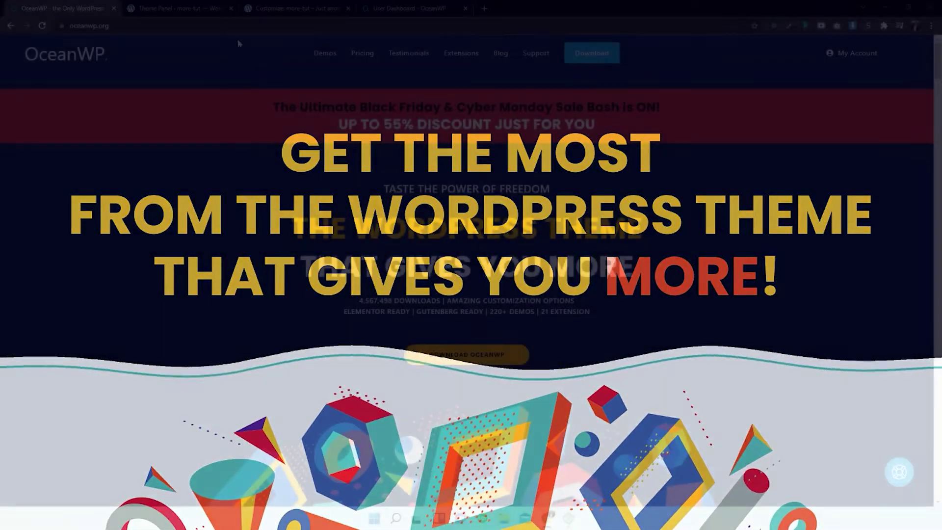
- From the Theme Panel page, open the more-tut site's front page in a new tab
{"action": "left_click", "coordinate": [212, 9]}
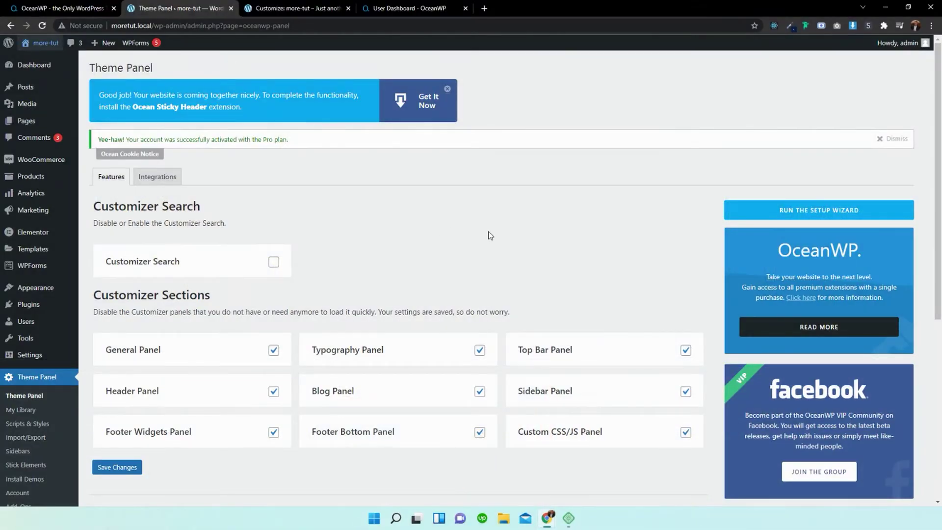
{"action": "scroll", "coordinate": [488, 236], "scroll_direction": "down", "scroll_amount": 2}
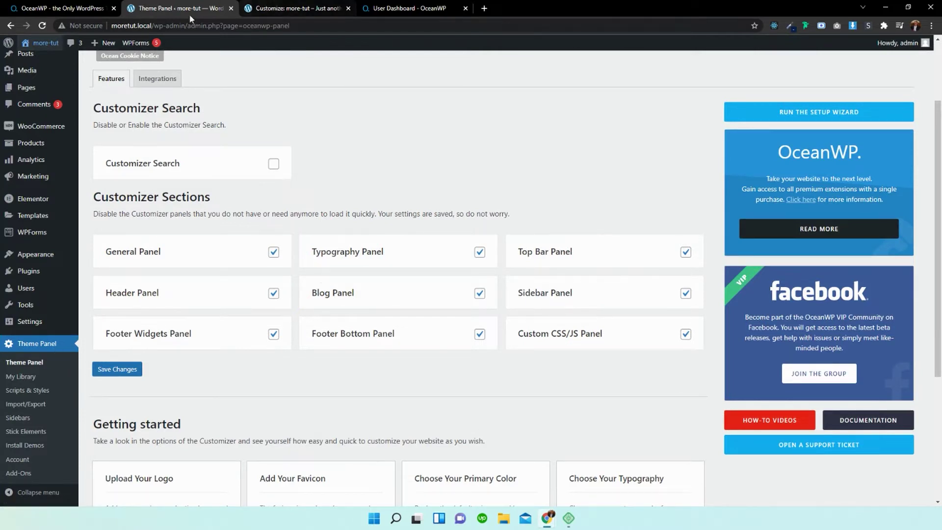
{"action": "right_click", "coordinate": [34, 45]}
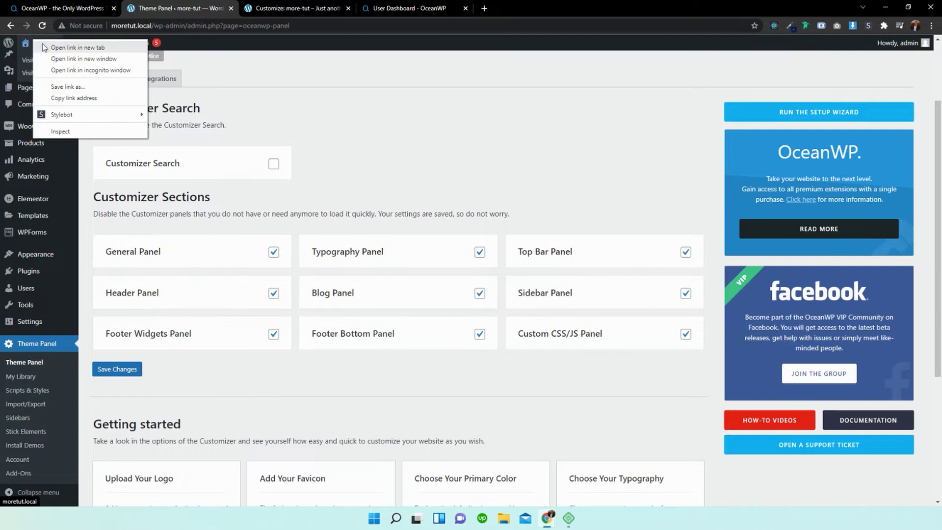
{"action": "left_click", "coordinate": [44, 47]}
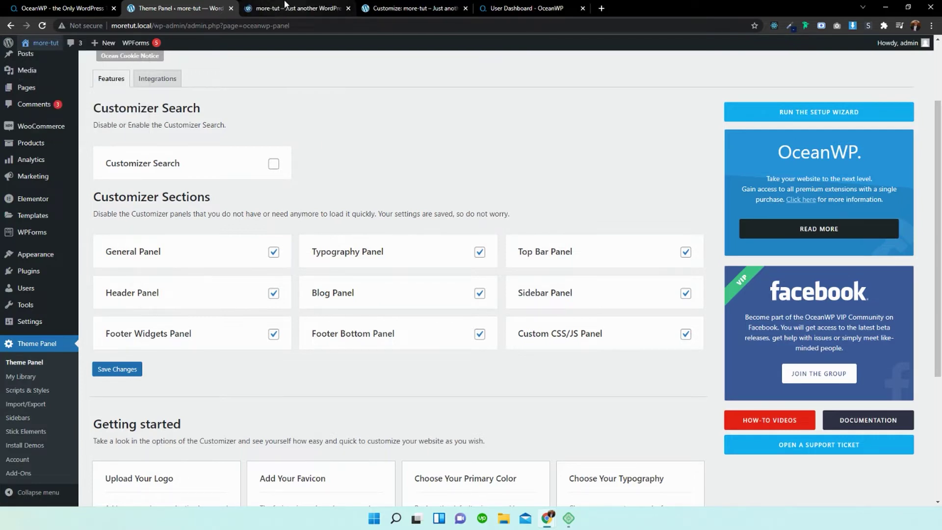
- Launch the Customizer from the front-end tab and close the older Customizer tab
{"action": "left_click", "coordinate": [287, 7]}
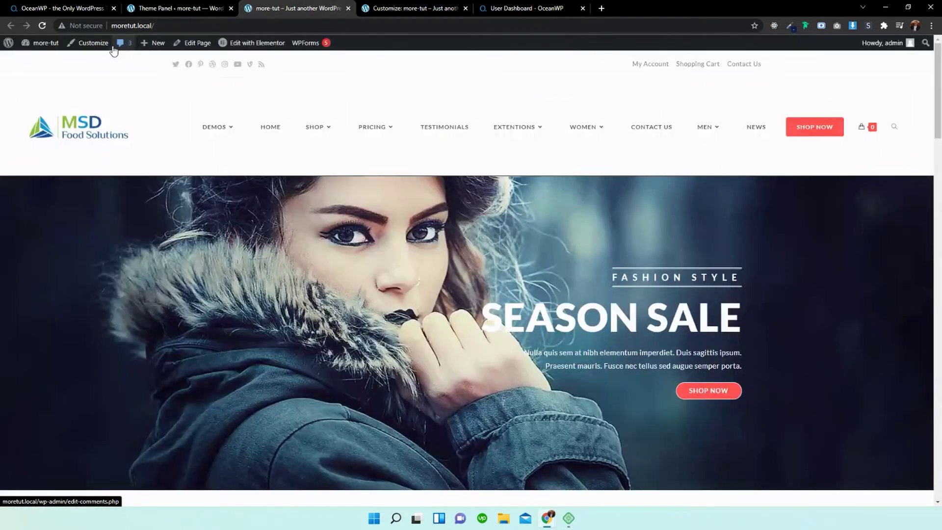
{"action": "left_click", "coordinate": [102, 49]}
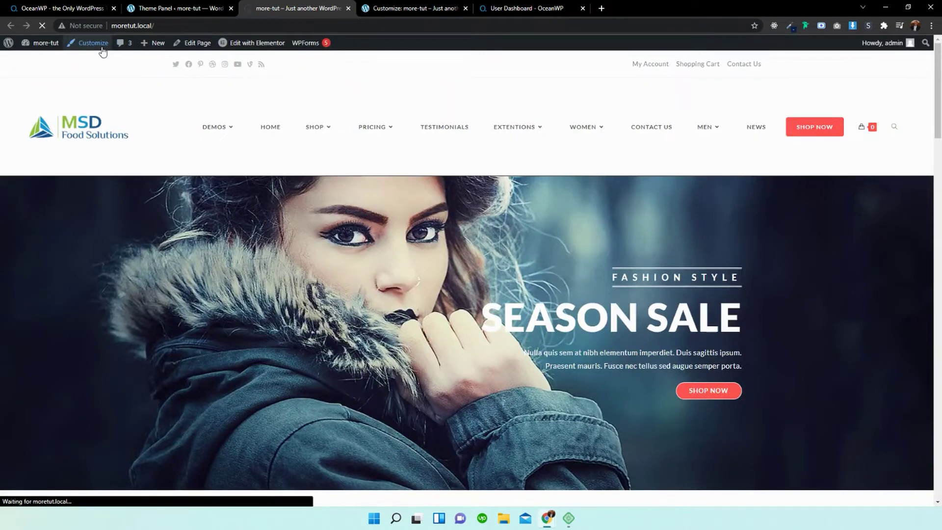
{"action": "left_click", "coordinate": [465, 9]}
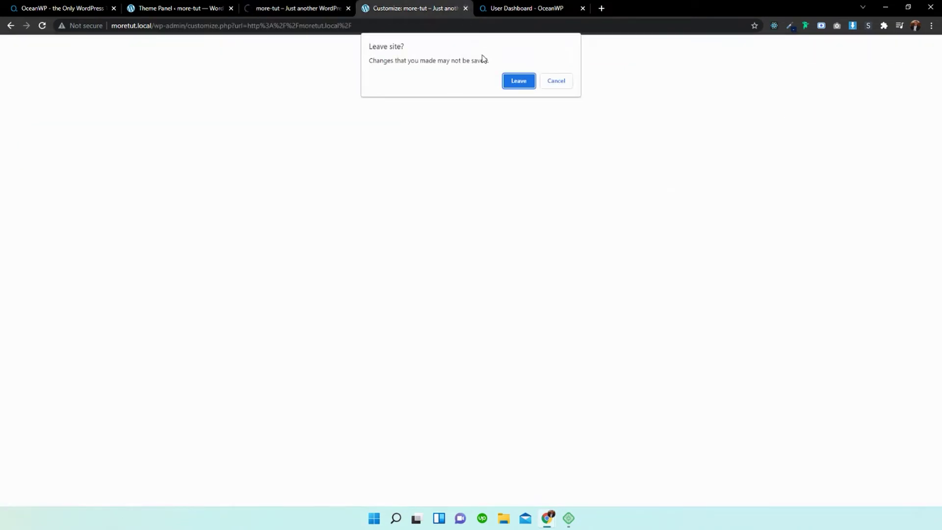
- Confirm leaving the old tab and let the new Customizer load the MSD Food Solutions homepage
{"action": "left_click", "coordinate": [518, 80]}
{"action": "left_click", "coordinate": [326, 5]}
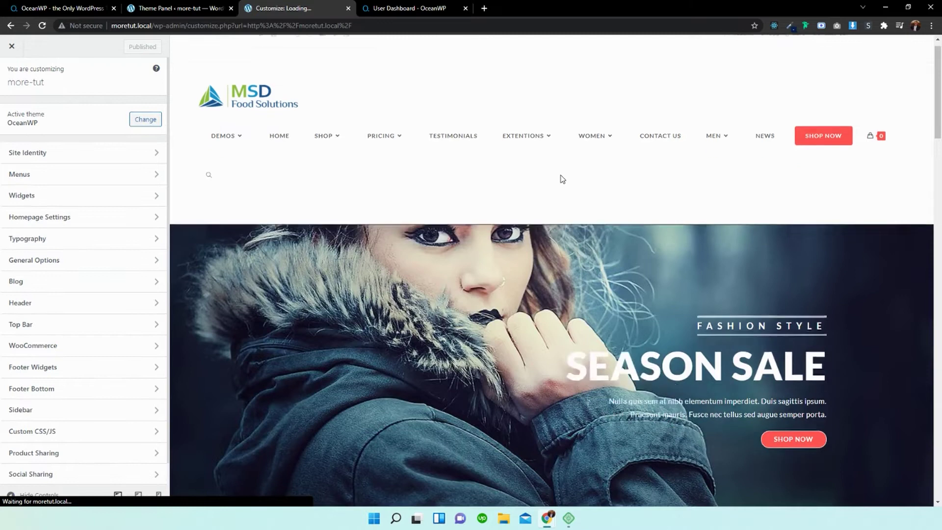
{"action": "scroll", "coordinate": [217, 204], "scroll_direction": "down", "scroll_amount": 3}
{"action": "scroll", "coordinate": [275, 189], "scroll_direction": "up", "scroll_amount": 3}
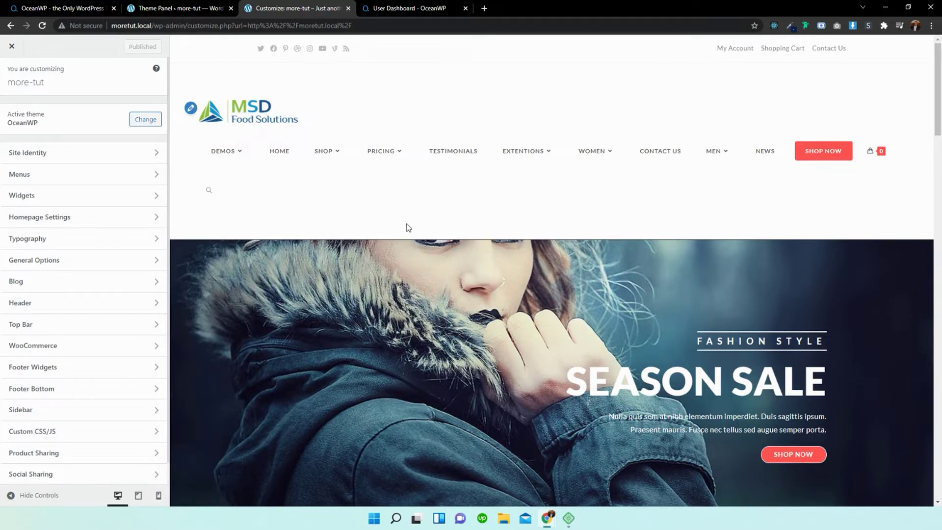
- Open Header > Mobile Menu and review the 959px breakpoint, Drop Down style and Cart / Logo / Link order
{"action": "left_click", "coordinate": [63, 302]}
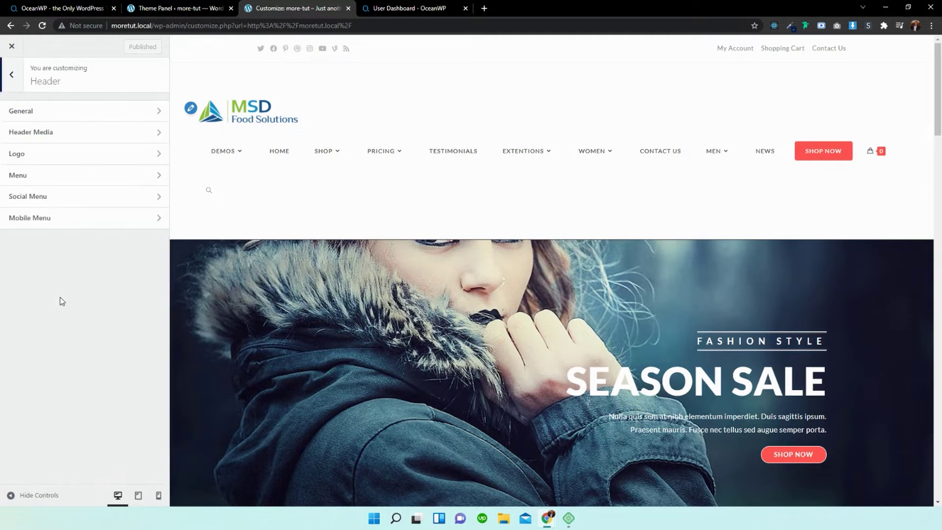
{"action": "left_click", "coordinate": [60, 221]}
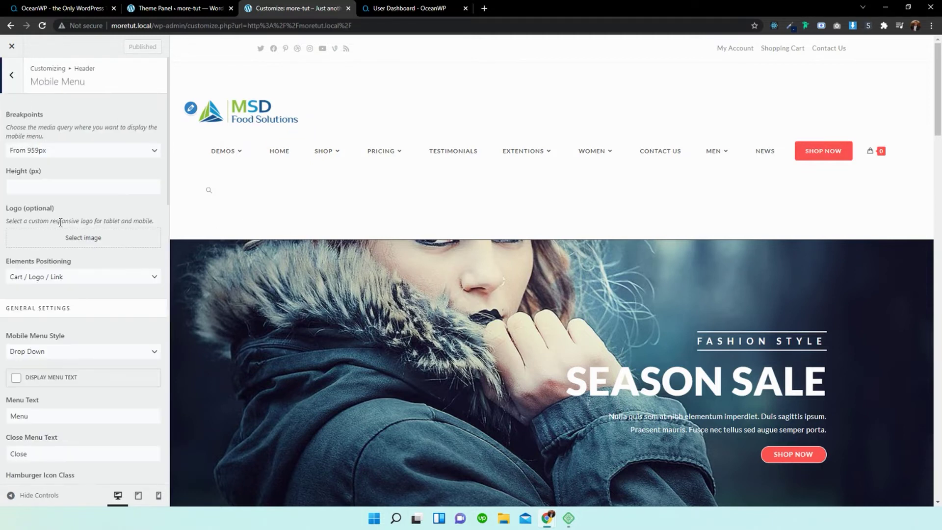
{"action": "scroll", "coordinate": [92, 191], "scroll_direction": "down", "scroll_amount": 1}
{"action": "scroll", "coordinate": [92, 191], "scroll_direction": "up", "scroll_amount": 1}
{"action": "scroll", "coordinate": [83, 181], "scroll_direction": "down", "scroll_amount": 3}
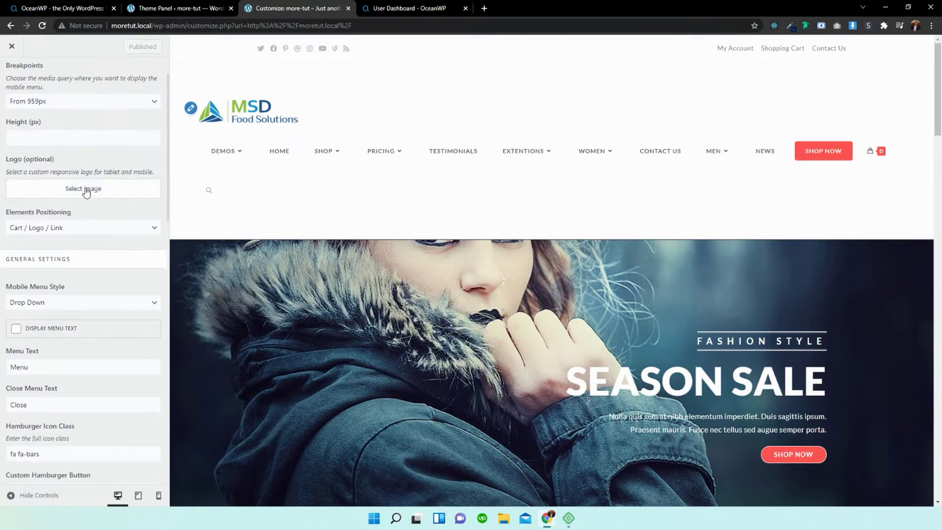
{"action": "scroll", "coordinate": [86, 199], "scroll_direction": "down", "scroll_amount": 2}
{"action": "scroll", "coordinate": [101, 206], "scroll_direction": "up", "scroll_amount": 4}
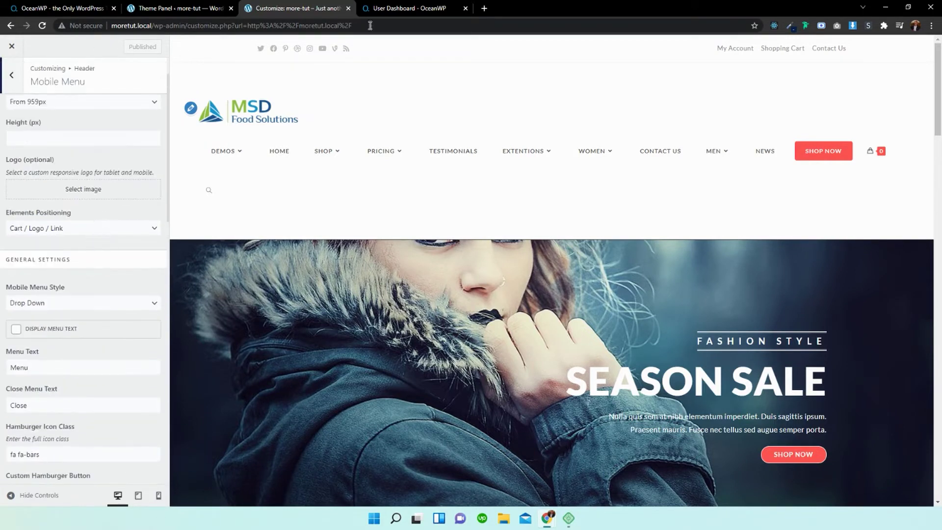
- Open the site's front page in another tab, placed after the Customizer tab
{"action": "left_click", "coordinate": [179, 9]}
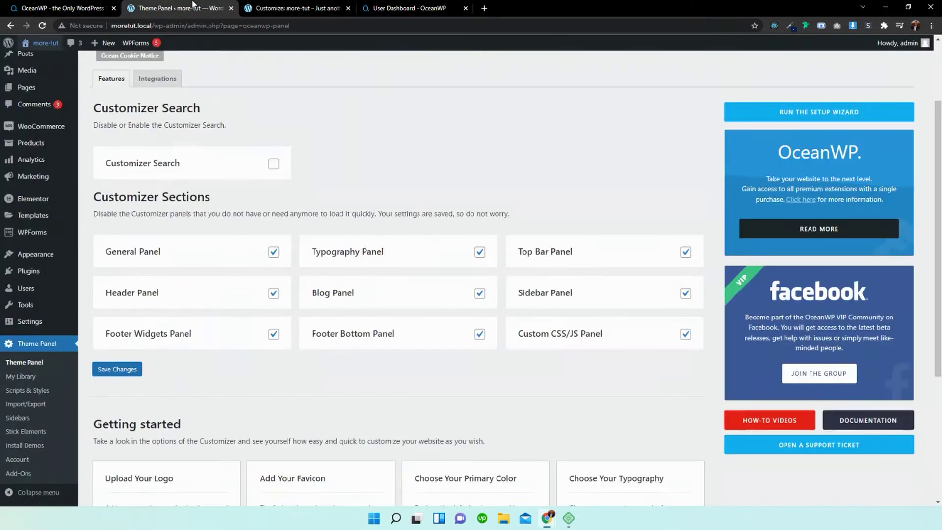
{"action": "right_click", "coordinate": [61, 46]}
{"action": "left_click", "coordinate": [100, 48]}
{"action": "left_click", "coordinate": [265, 8]}
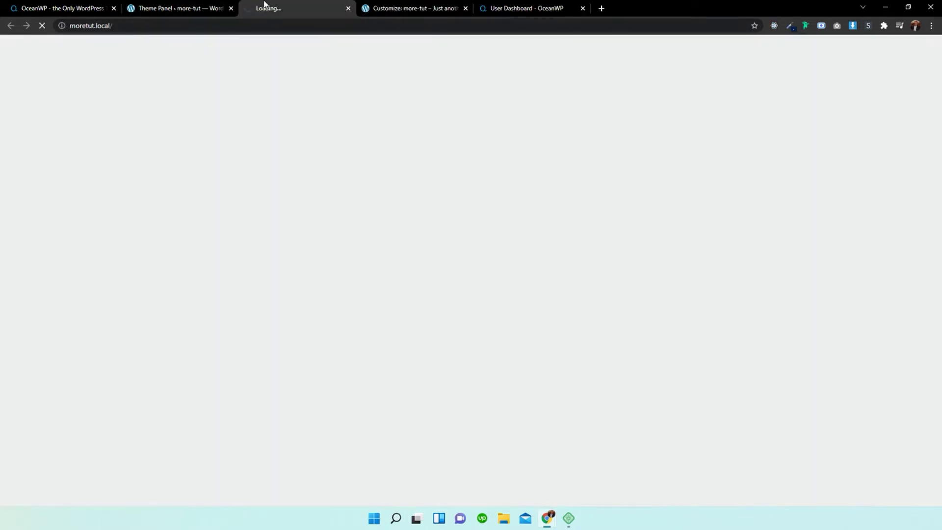
{"action": "left_click_drag", "start_coordinate": [386, 4], "coordinate": [270, 8]}
{"action": "left_click", "coordinate": [386, 10]}
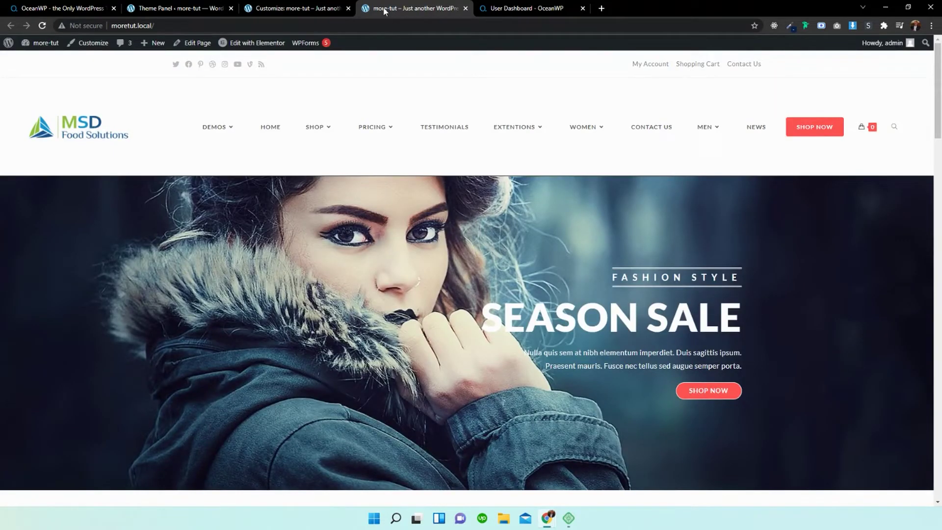
- Emulate an iPhone 6/7/8 Plus (414×736) in Chrome DevTools for the site
{"action": "key", "text": "ctrl+shift+i"}
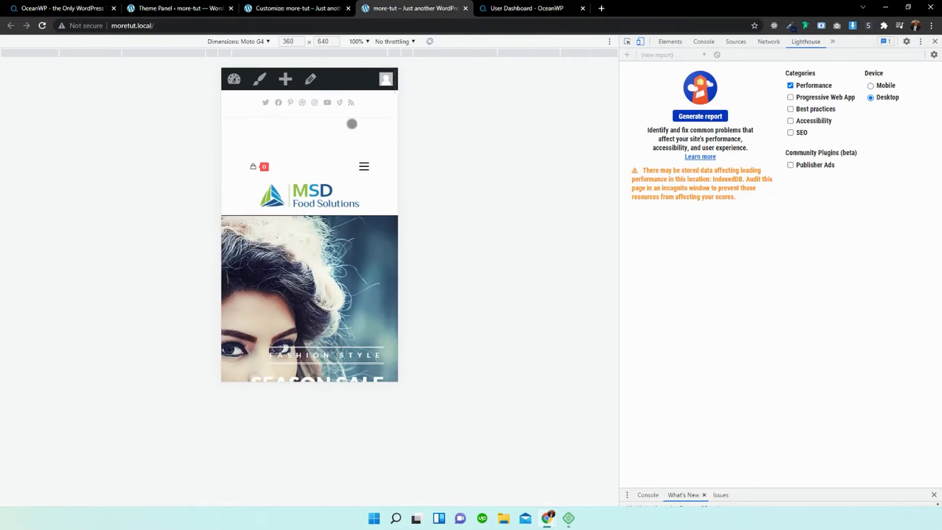
{"action": "left_click", "coordinate": [253, 41]}
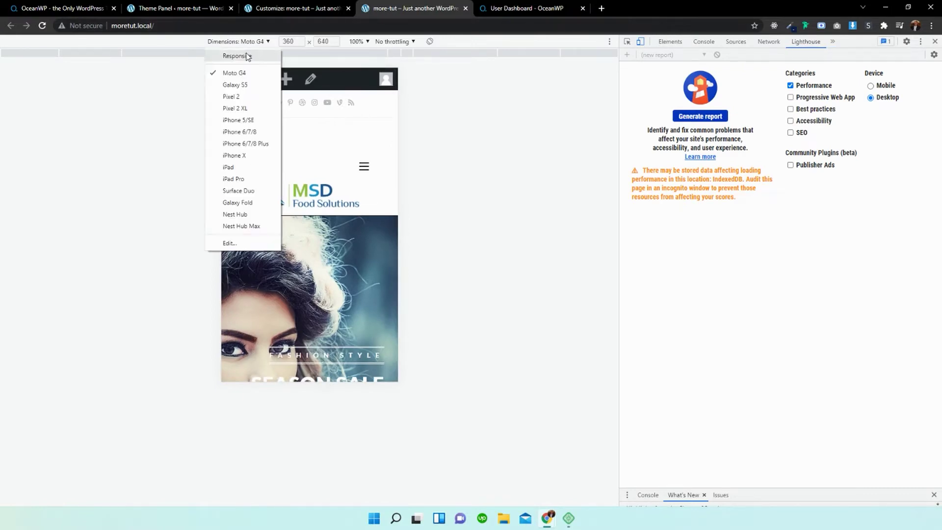
{"action": "left_click", "coordinate": [237, 144]}
{"action": "scroll", "coordinate": [352, 181], "scroll_direction": "down", "scroll_amount": 8}
{"action": "scroll", "coordinate": [352, 180], "scroll_direction": "up", "scroll_amount": 10}
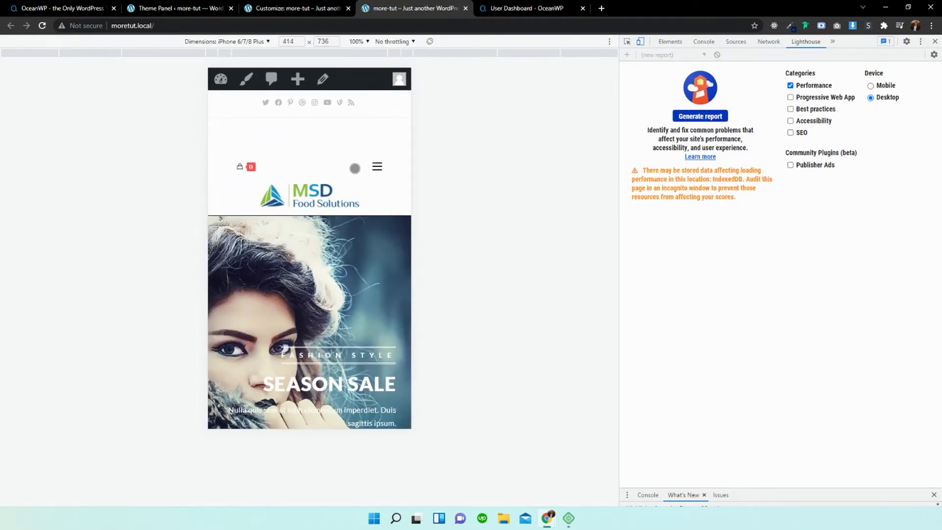
- Open the drop-down mobile menu, expand and collapse Demos, then return to the Customizer
{"action": "left_click", "coordinate": [377, 167]}
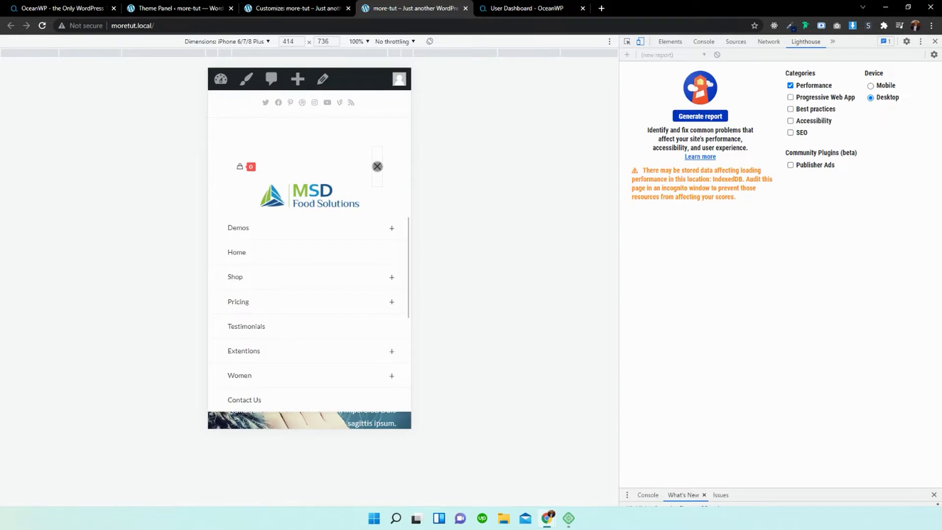
{"action": "scroll", "coordinate": [325, 227], "scroll_direction": "down", "scroll_amount": 3}
{"action": "scroll", "coordinate": [324, 231], "scroll_direction": "up", "scroll_amount": 3}
{"action": "left_click", "coordinate": [388, 225]}
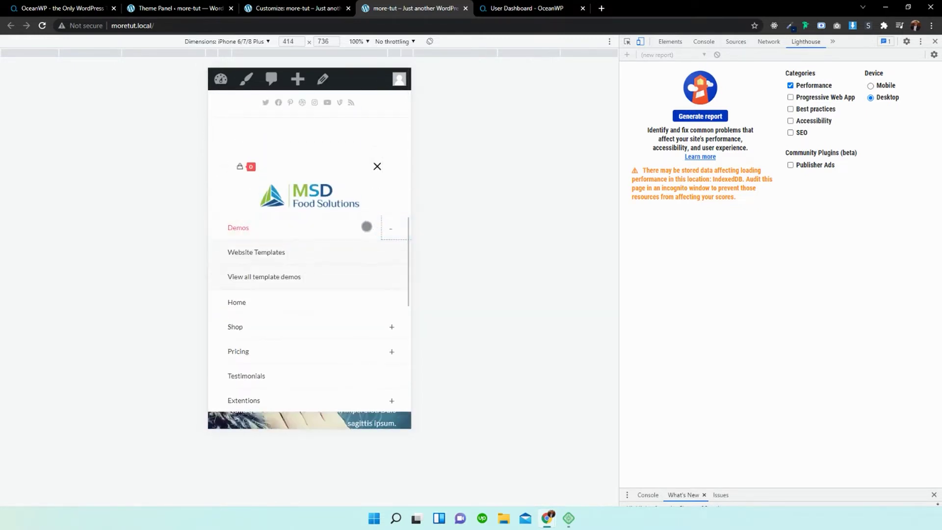
{"action": "left_click", "coordinate": [388, 221]}
{"action": "scroll", "coordinate": [349, 205], "scroll_direction": "down", "scroll_amount": 1}
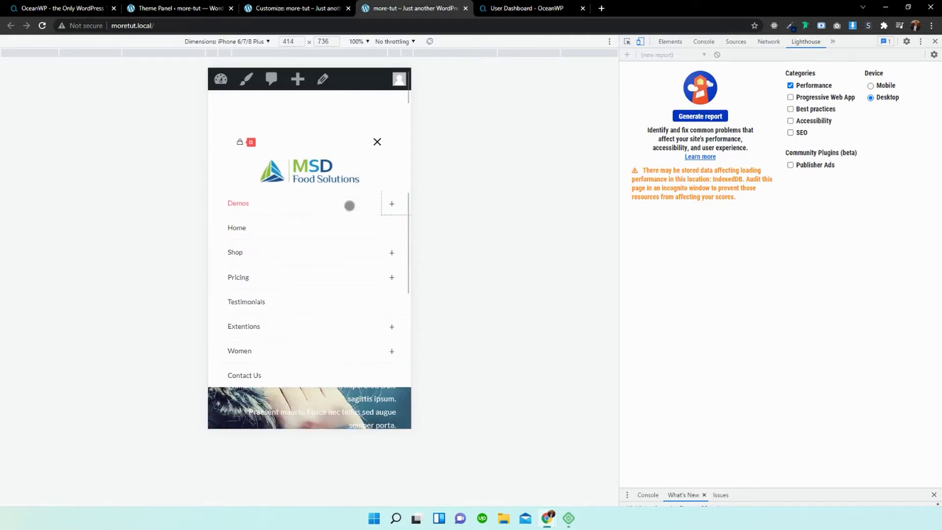
{"action": "scroll", "coordinate": [385, 208], "scroll_direction": "up", "scroll_amount": 2}
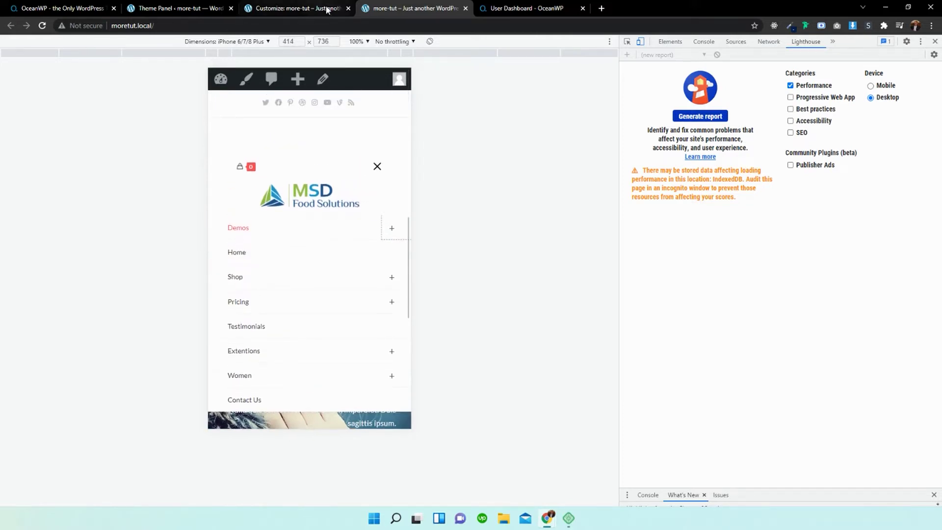
{"action": "left_click", "coordinate": [327, 8]}
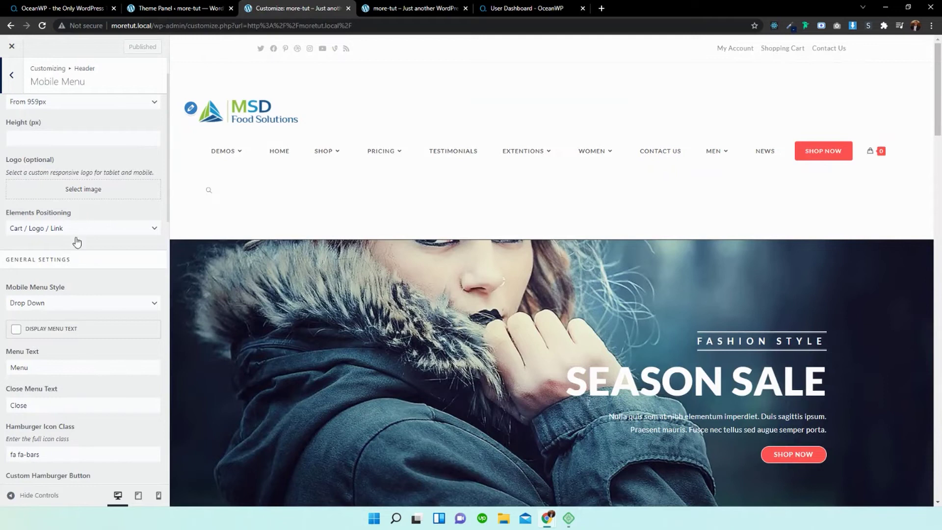
- Set the Mobile Menu Style to Sidebar
{"action": "scroll", "coordinate": [126, 261], "scroll_direction": "down", "scroll_amount": 1}
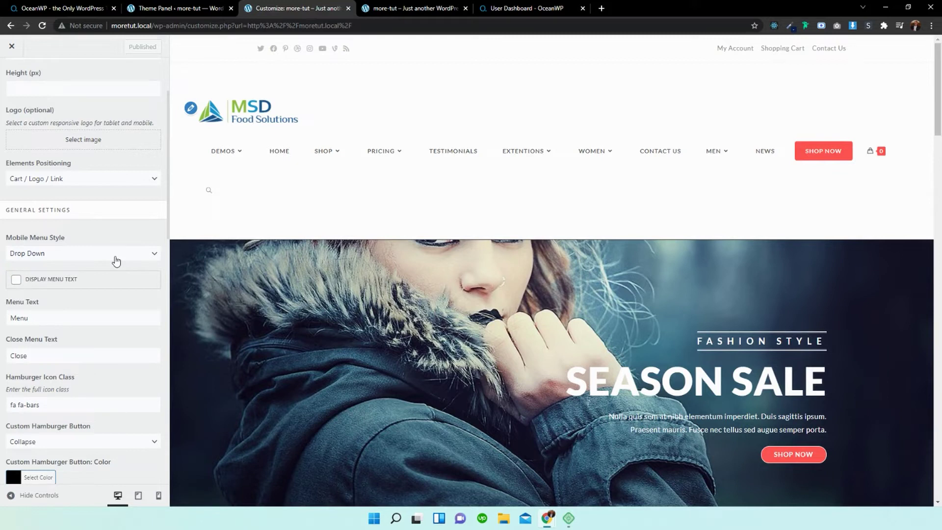
{"action": "left_click", "coordinate": [116, 260]}
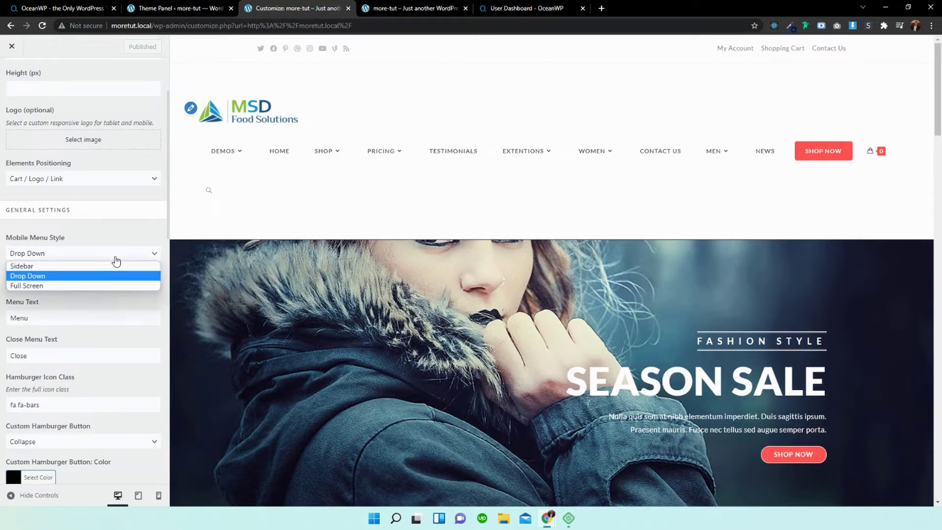
{"action": "left_click", "coordinate": [53, 266]}
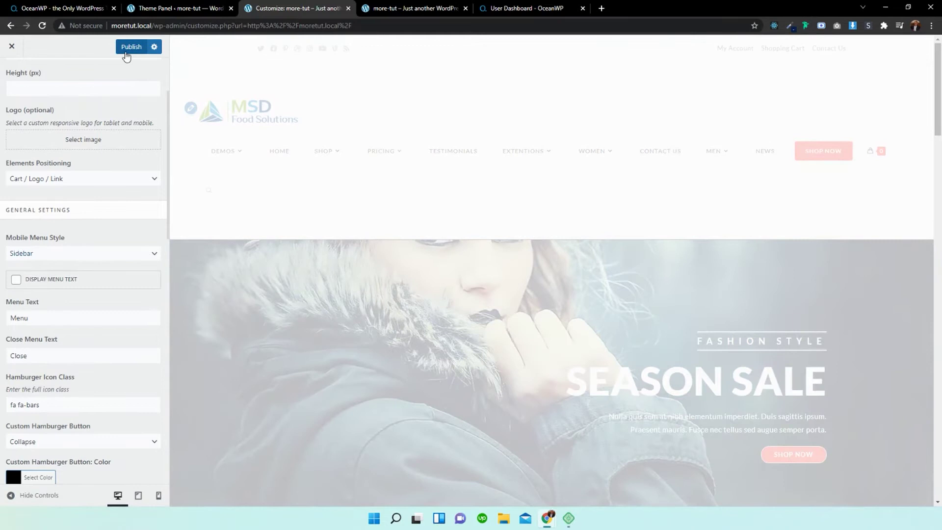
- Reload the iPhone preview and open the menu to see it slide in as a sidebar
{"action": "left_click", "coordinate": [415, 8]}
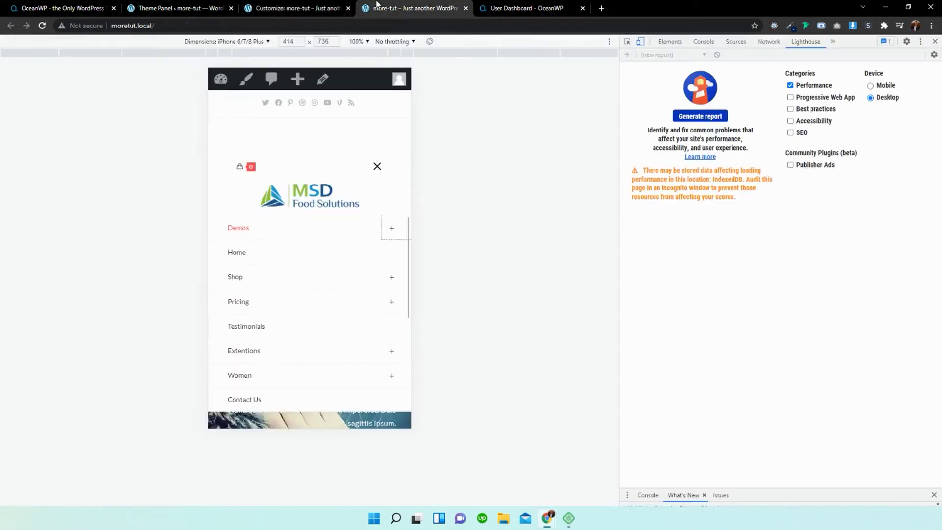
{"action": "left_click", "coordinate": [41, 28]}
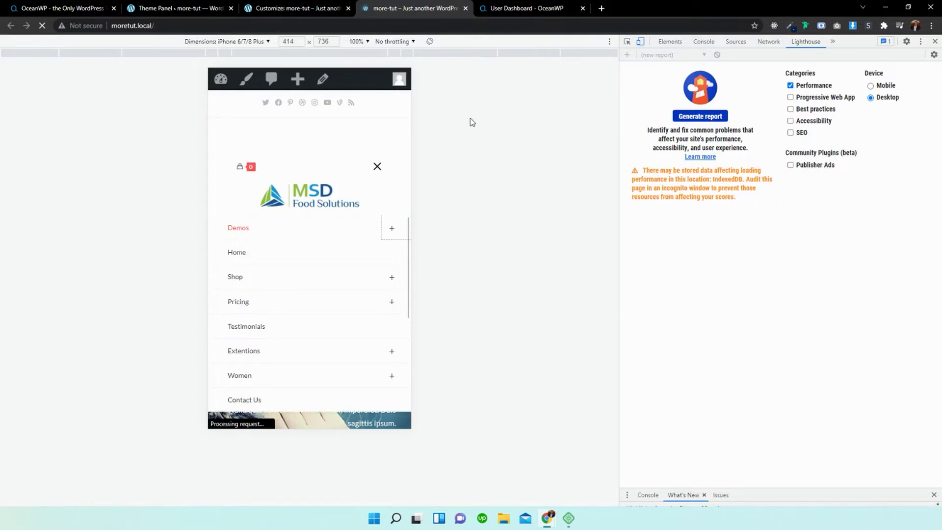
{"action": "left_click", "coordinate": [668, 42]}
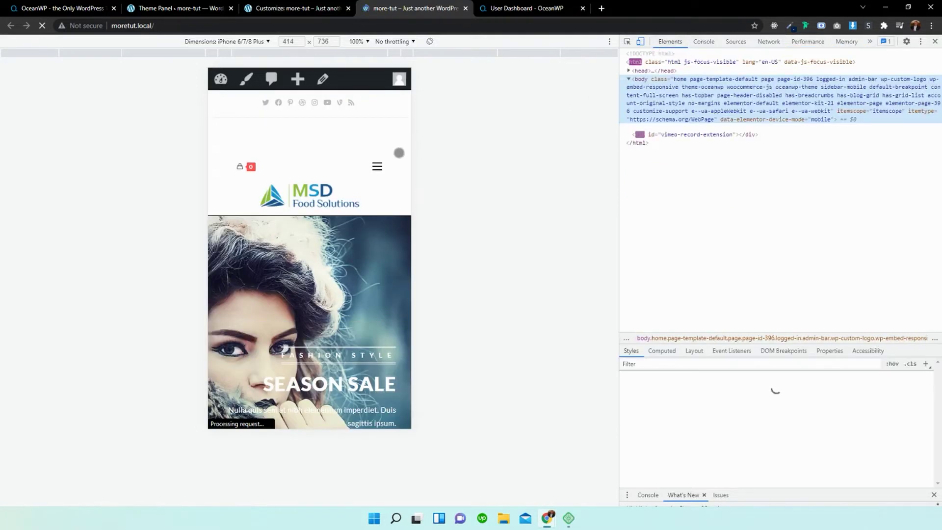
{"action": "left_click", "coordinate": [377, 166]}
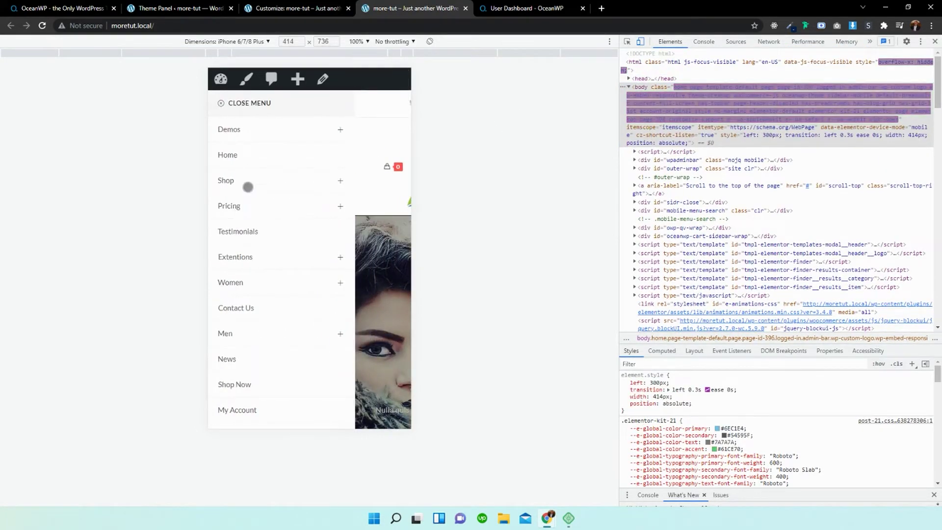
{"action": "scroll", "coordinate": [305, 270], "scroll_direction": "down", "scroll_amount": 5}
{"action": "scroll", "coordinate": [305, 269], "scroll_direction": "up", "scroll_amount": 5}
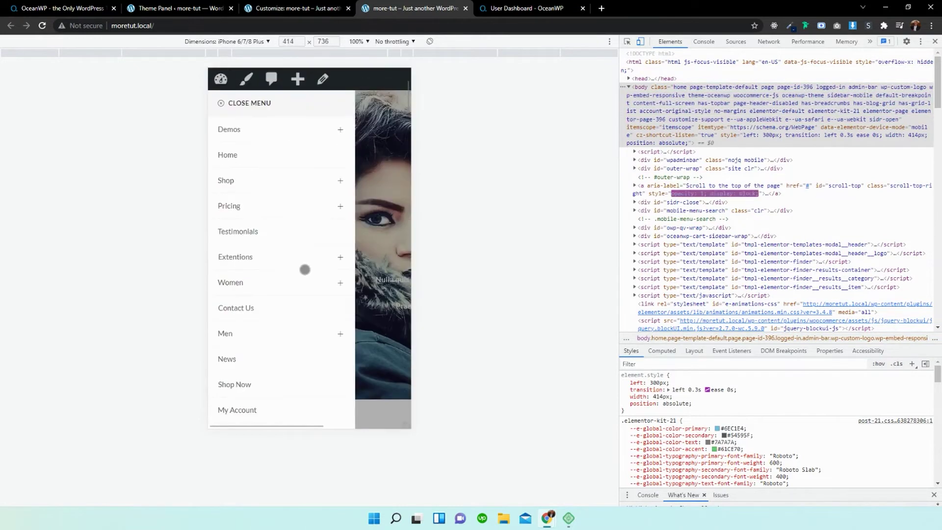
{"action": "scroll", "coordinate": [284, 221], "scroll_direction": "down", "scroll_amount": 5}
{"action": "scroll", "coordinate": [286, 218], "scroll_direction": "up", "scroll_amount": 5}
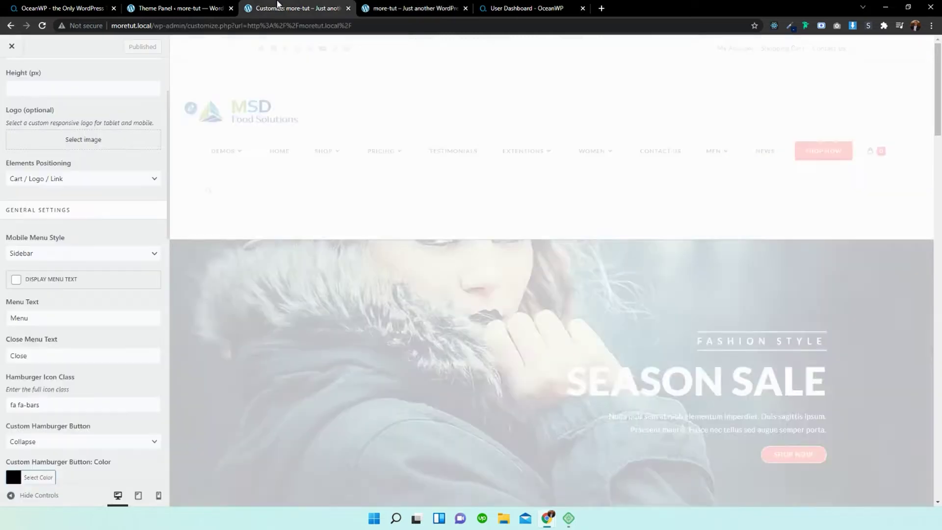
- Set the Mobile Menu Style to Full Screen and publish it
{"action": "left_click", "coordinate": [298, 8]}
{"action": "left_click", "coordinate": [70, 254]}
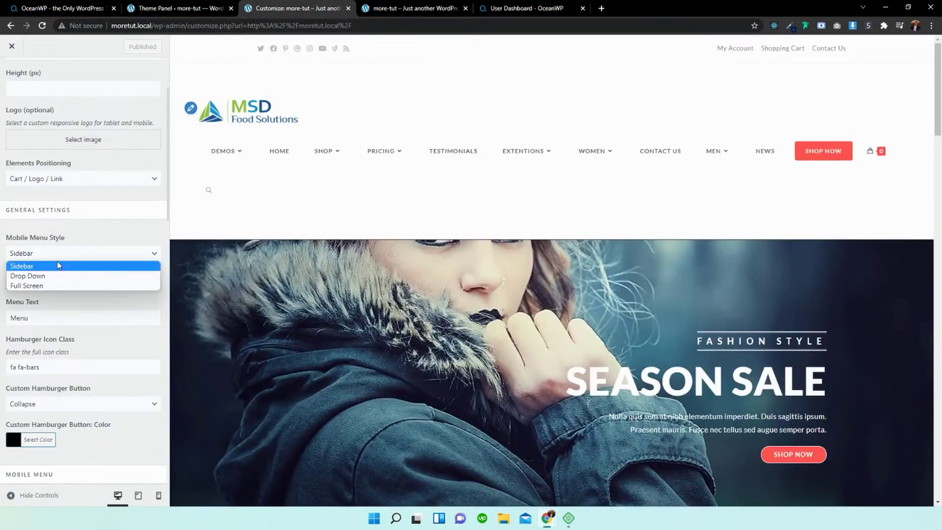
{"action": "left_click", "coordinate": [40, 284]}
{"action": "left_click", "coordinate": [131, 47]}
- Reload the iPhone preview, open the full-screen overlay menu, then close it
{"action": "left_click", "coordinate": [415, 8]}
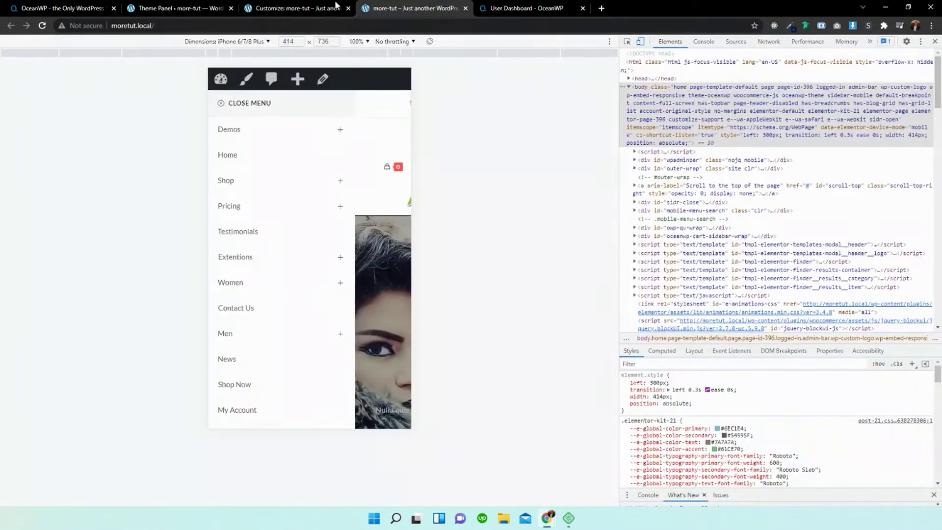
{"action": "left_click", "coordinate": [42, 25]}
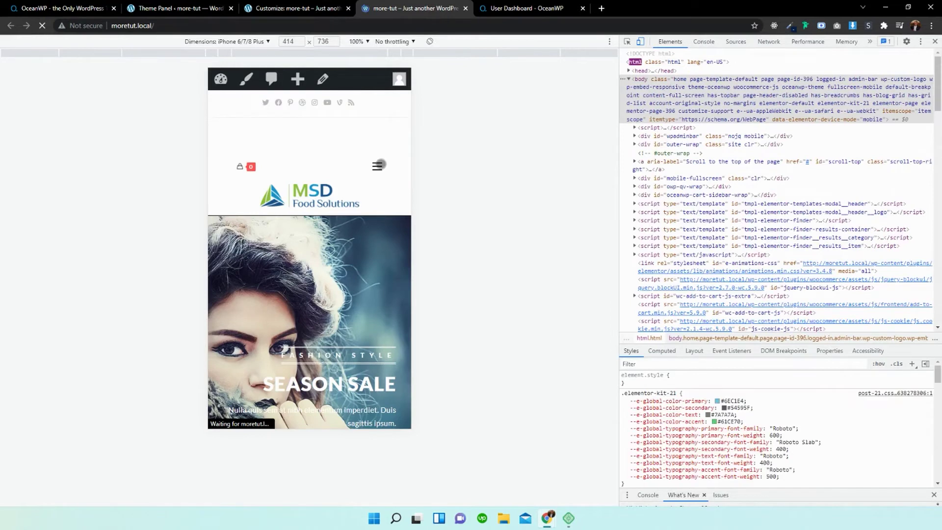
{"action": "left_click", "coordinate": [378, 165]}
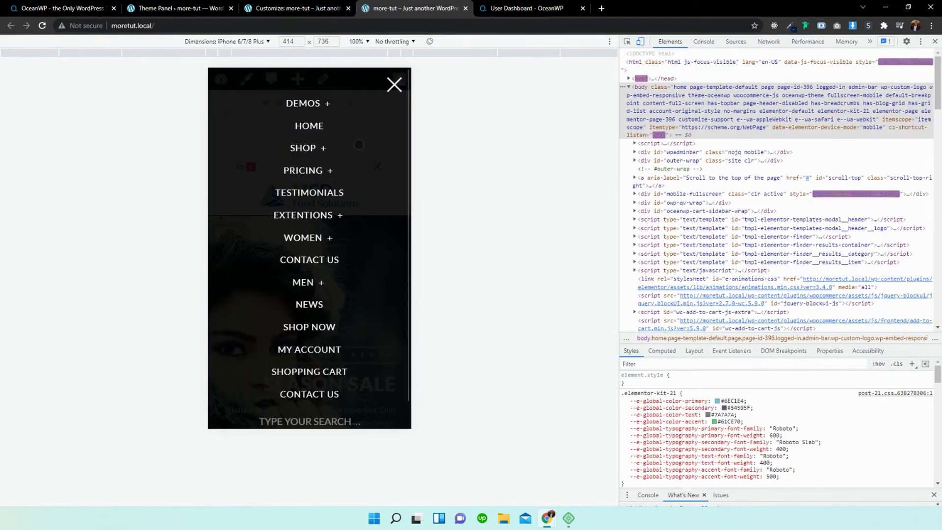
{"action": "scroll", "coordinate": [359, 162], "scroll_direction": "down", "scroll_amount": 2}
{"action": "scroll", "coordinate": [359, 221], "scroll_direction": "up", "scroll_amount": 2}
{"action": "scroll", "coordinate": [360, 242], "scroll_direction": "down", "scroll_amount": 2}
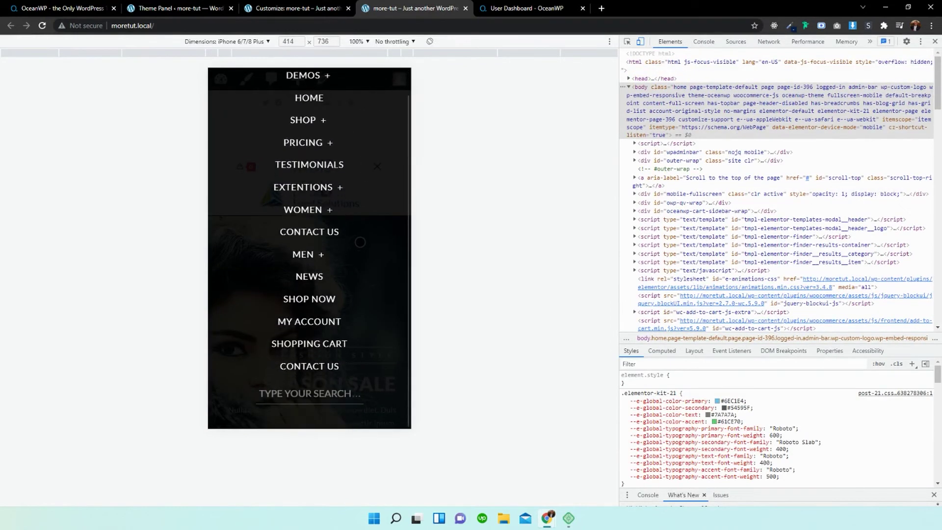
{"action": "scroll", "coordinate": [358, 167], "scroll_direction": "up", "scroll_amount": 2}
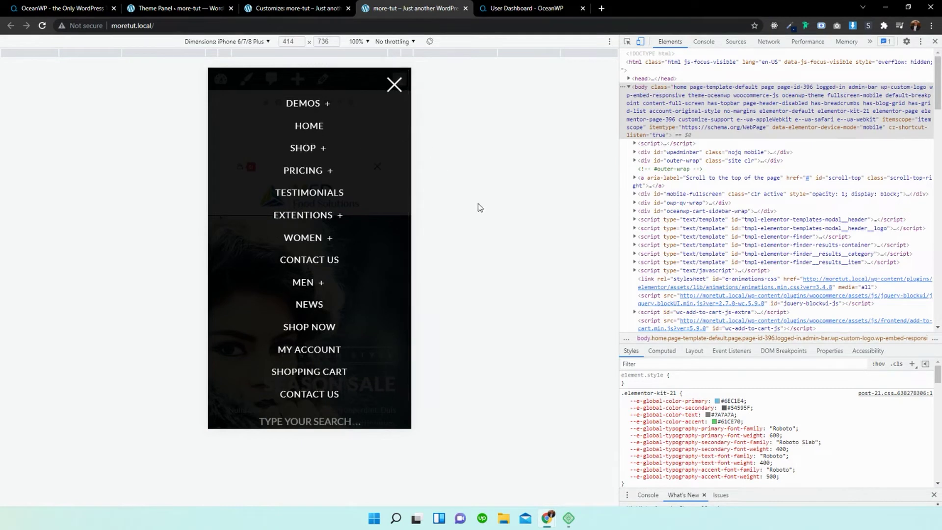
{"action": "left_click", "coordinate": [395, 85]}
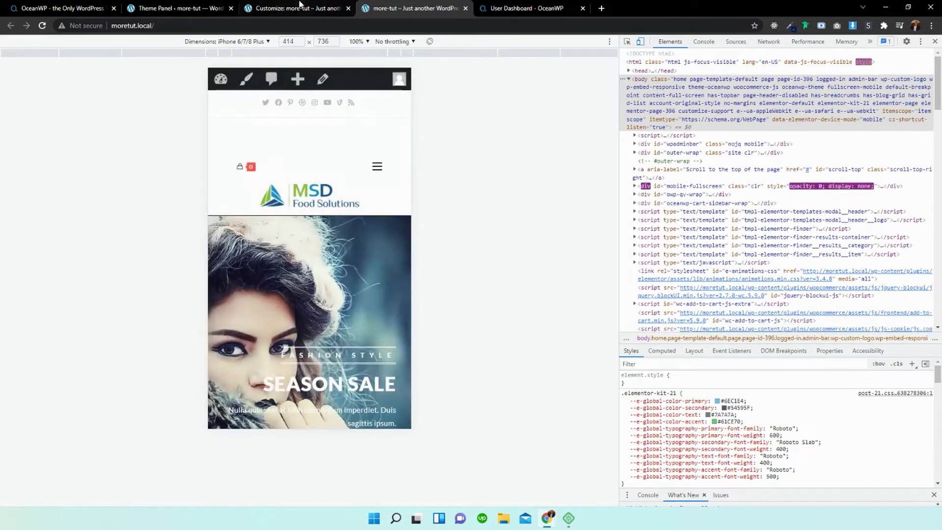
{"action": "left_click", "coordinate": [298, 7]}
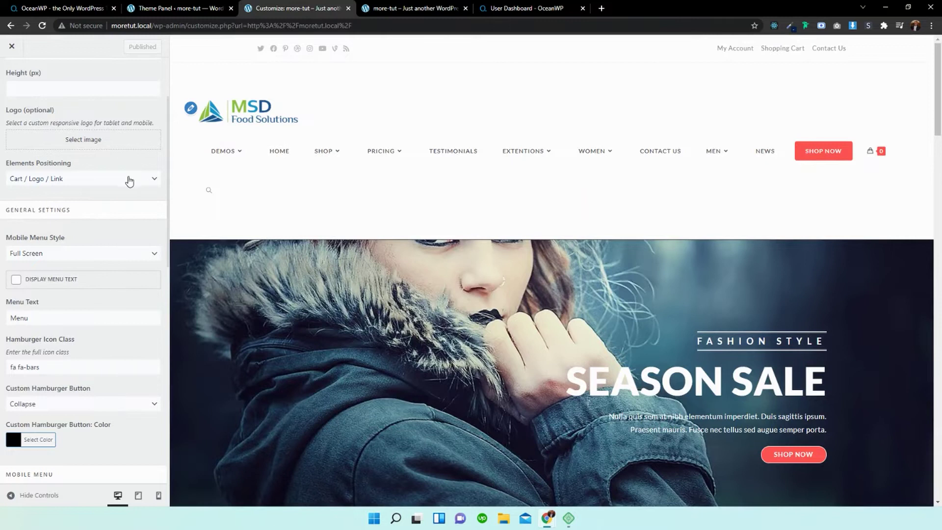
- Compare the current Cart / Logo / Link mobile header in the preview with the Customizer settings
{"action": "scroll", "coordinate": [93, 209], "scroll_direction": "down", "scroll_amount": 3}
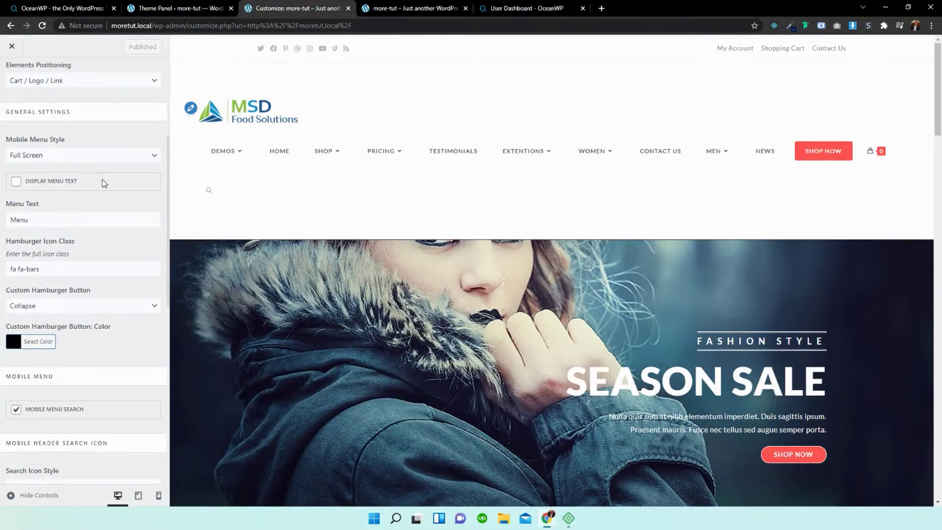
{"action": "scroll", "coordinate": [55, 108], "scroll_direction": "up", "scroll_amount": 2}
{"action": "left_click", "coordinate": [412, 8]}
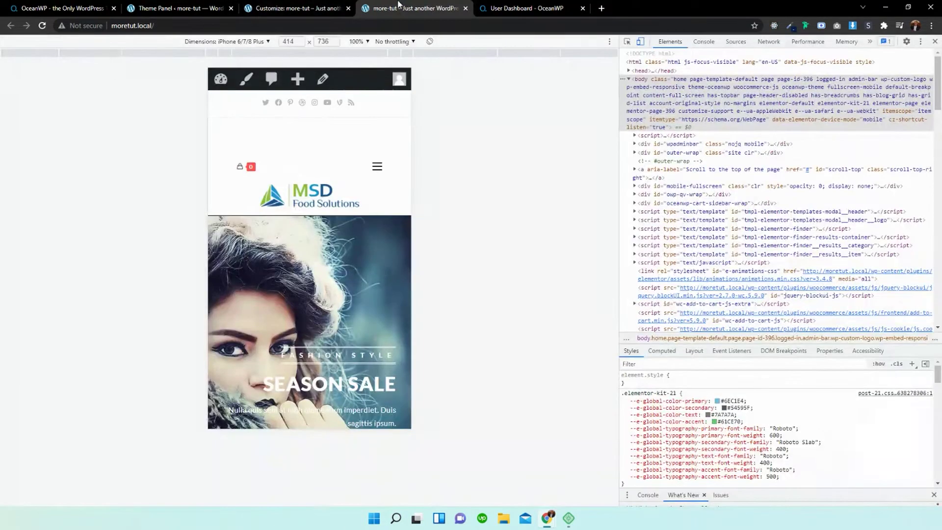
{"action": "left_click", "coordinate": [298, 8]}
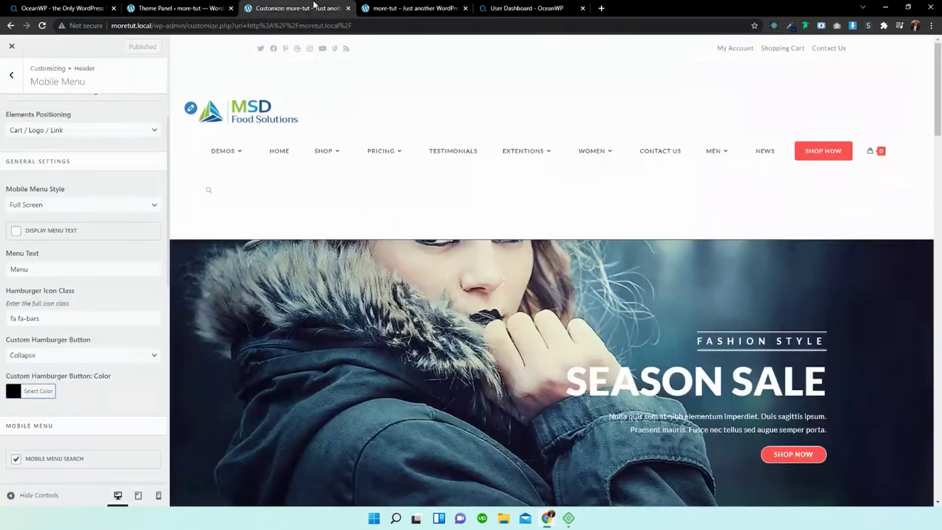
{"action": "left_click", "coordinate": [388, 8]}
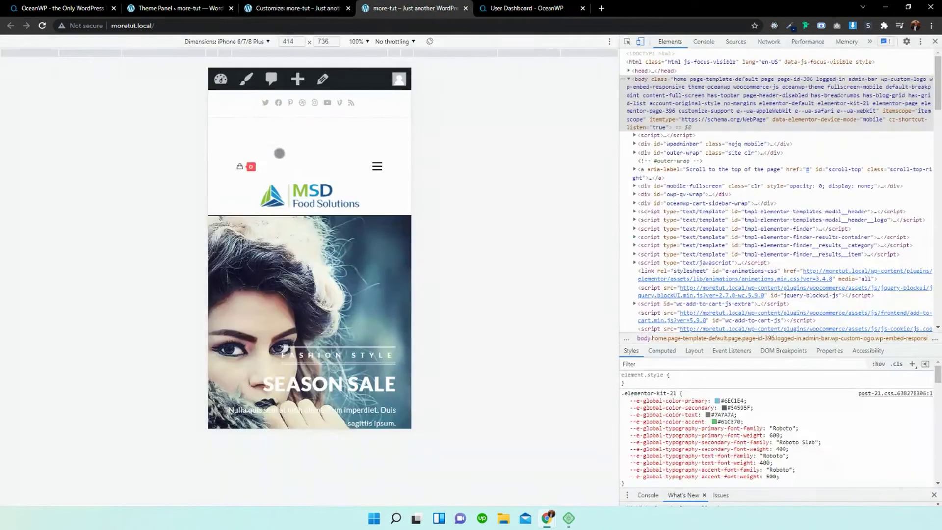
{"action": "scroll", "coordinate": [350, 195], "scroll_direction": "down", "scroll_amount": 1}
{"action": "scroll", "coordinate": [357, 194], "scroll_direction": "up", "scroll_amount": 1}
- Set Elements Positioning to Logo / Cart / Link and reload the preview to confirm the logo comes first
{"action": "left_click", "coordinate": [298, 8]}
{"action": "left_click", "coordinate": [50, 130]}
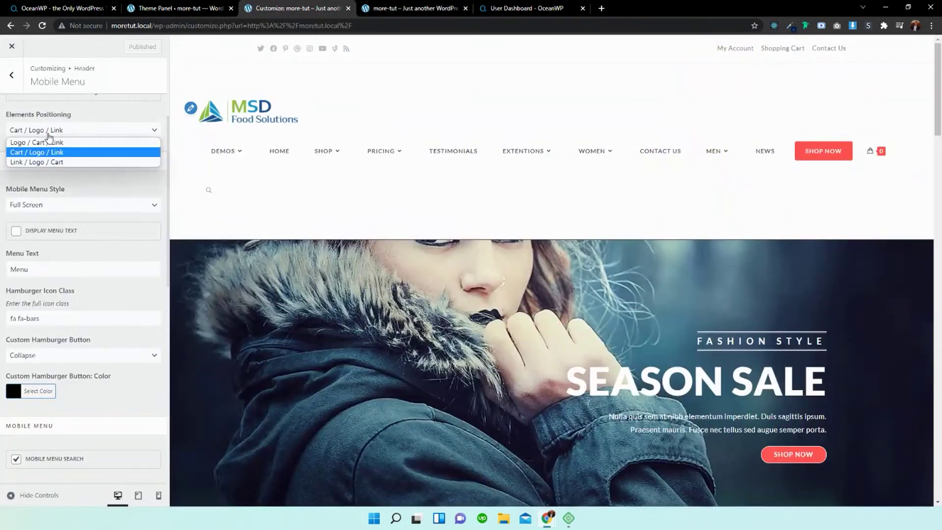
{"action": "left_click", "coordinate": [51, 142]}
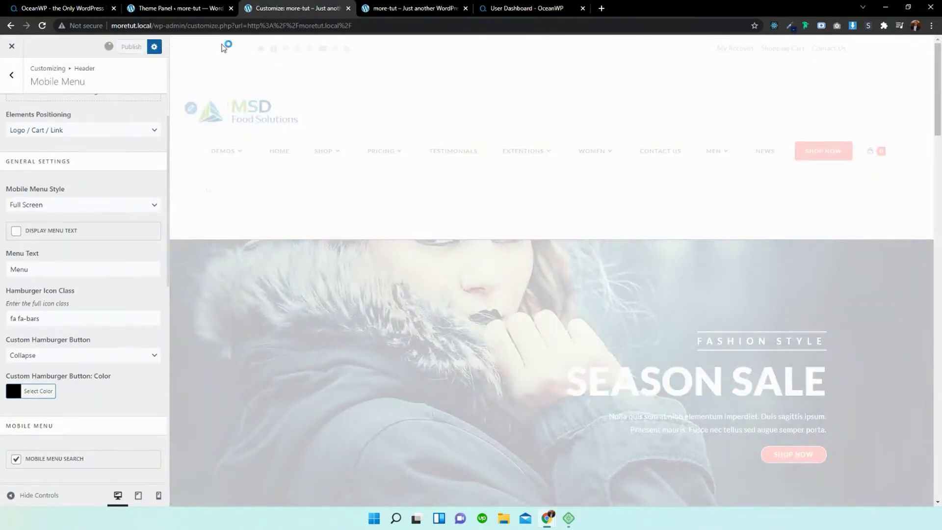
{"action": "left_click", "coordinate": [402, 5]}
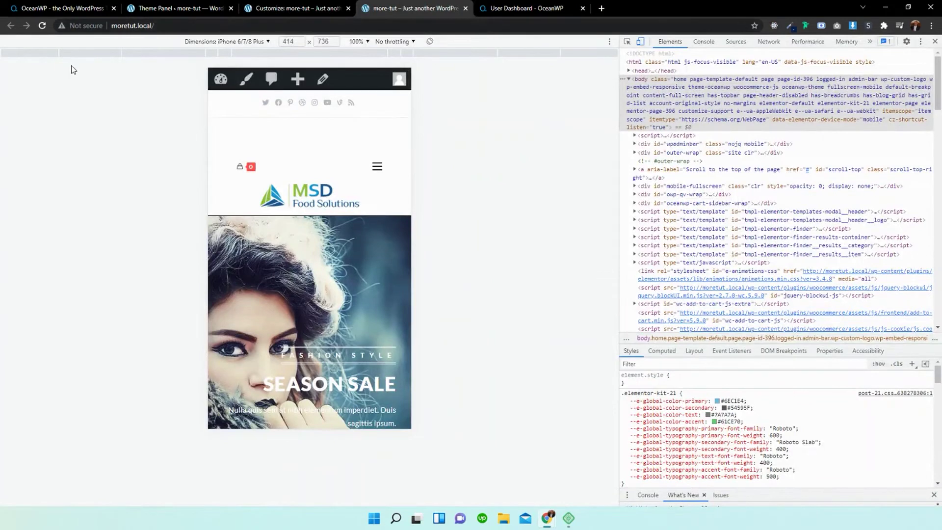
{"action": "left_click", "coordinate": [41, 26]}
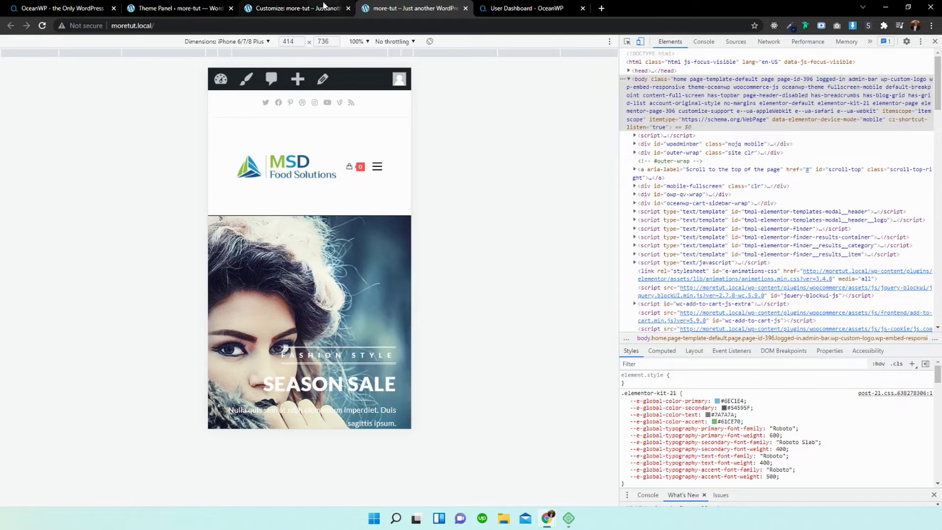
{"action": "left_click", "coordinate": [298, 9]}
- Switch the Mobile Menu Style to Drop Down, revealing Drop Down Max Height 400 px
{"action": "left_click", "coordinate": [100, 205]}
{"action": "left_click", "coordinate": [100, 206]}
{"action": "left_click", "coordinate": [100, 205]}
{"action": "left_click", "coordinate": [68, 214]}
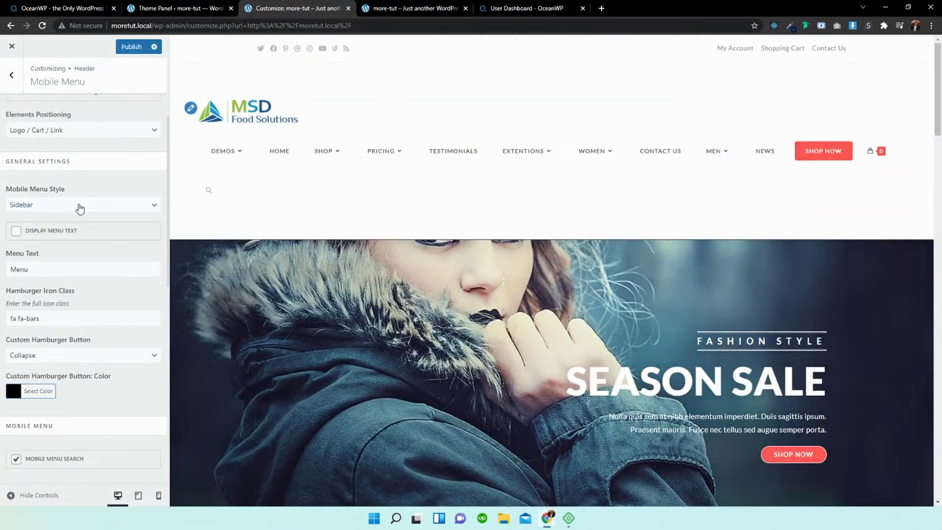
{"action": "left_click", "coordinate": [78, 205]}
{"action": "left_click", "coordinate": [68, 225]}
{"action": "scroll", "coordinate": [70, 179], "scroll_direction": "down", "scroll_amount": 1}
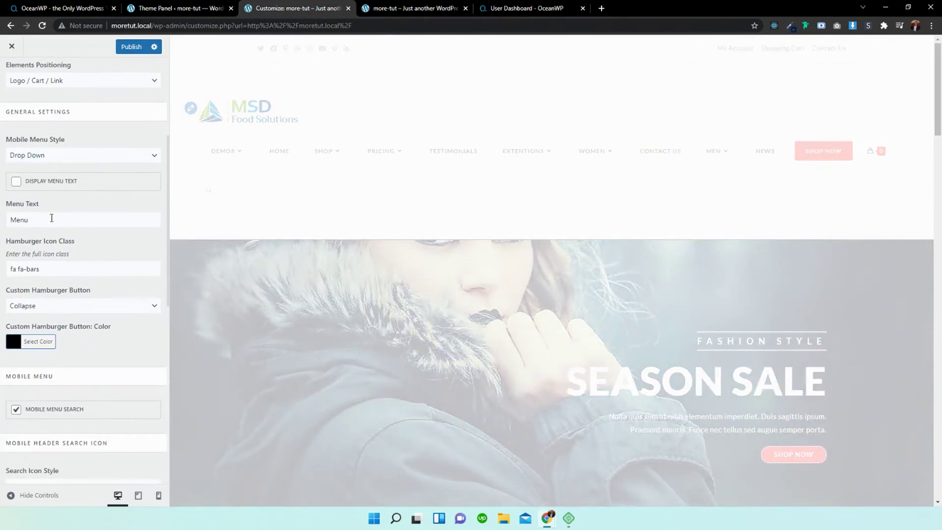
- Open and close the still-unpublished full-screen menu on the mobile site, then return to the Customizer
{"action": "left_click", "coordinate": [403, 8]}
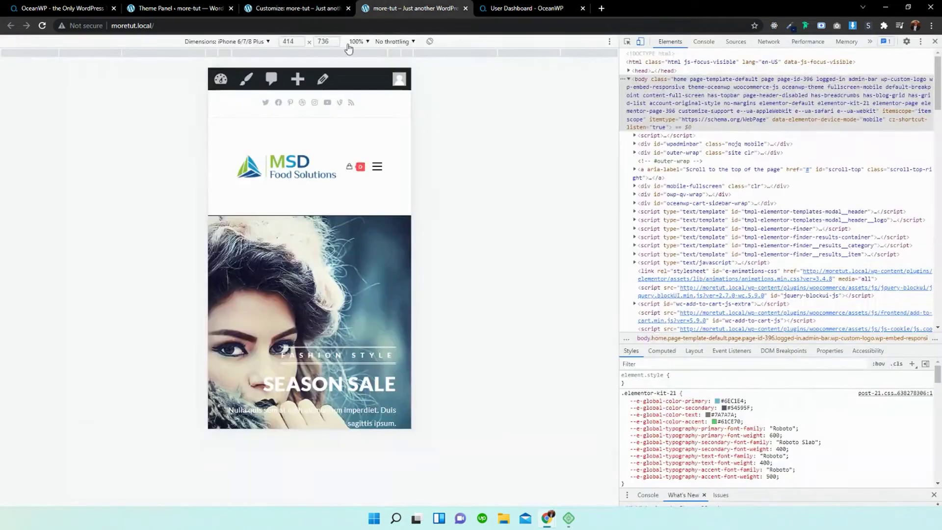
{"action": "left_click", "coordinate": [376, 164]}
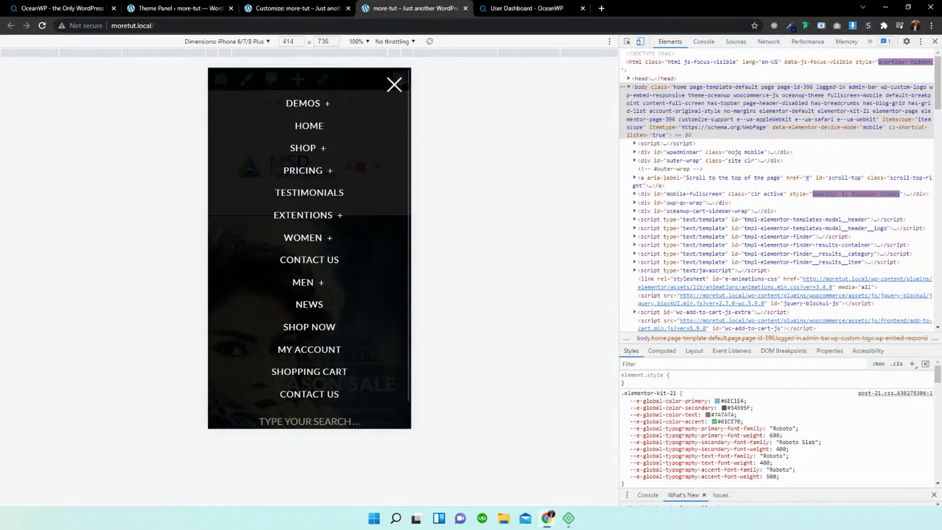
{"action": "left_click", "coordinate": [395, 84]}
{"action": "left_click", "coordinate": [294, 8]}
{"action": "scroll", "coordinate": [90, 293], "scroll_direction": "down", "scroll_amount": 1}
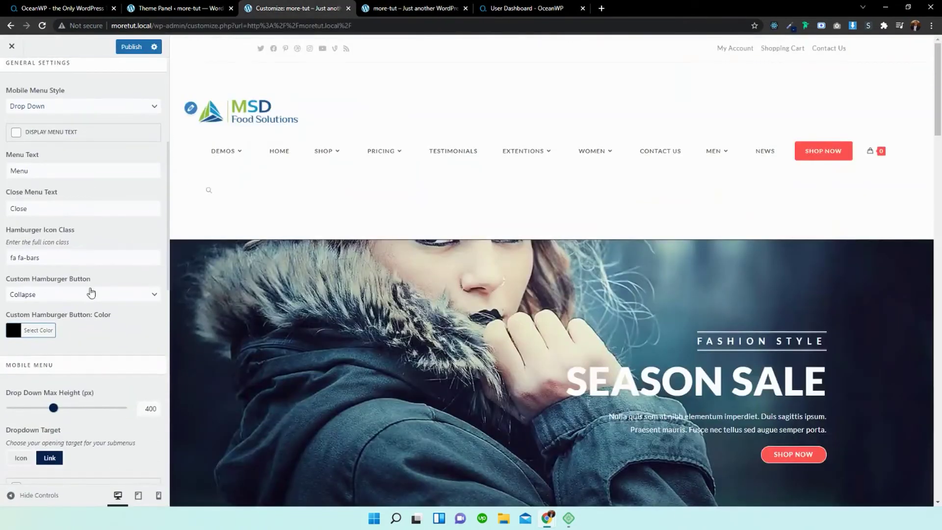
{"action": "scroll", "coordinate": [83, 300], "scroll_direction": "down", "scroll_amount": 2}
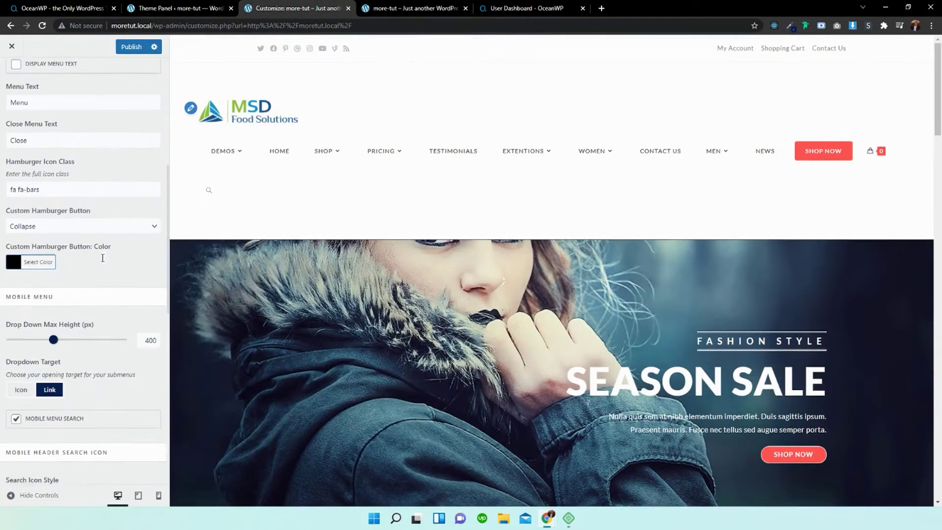
- Set the Custom Hamburger Button colour to red (#dd3333) and publish it
{"action": "left_click", "coordinate": [14, 237]}
{"action": "left_click", "coordinate": [39, 363]}
{"action": "left_click", "coordinate": [138, 46]}
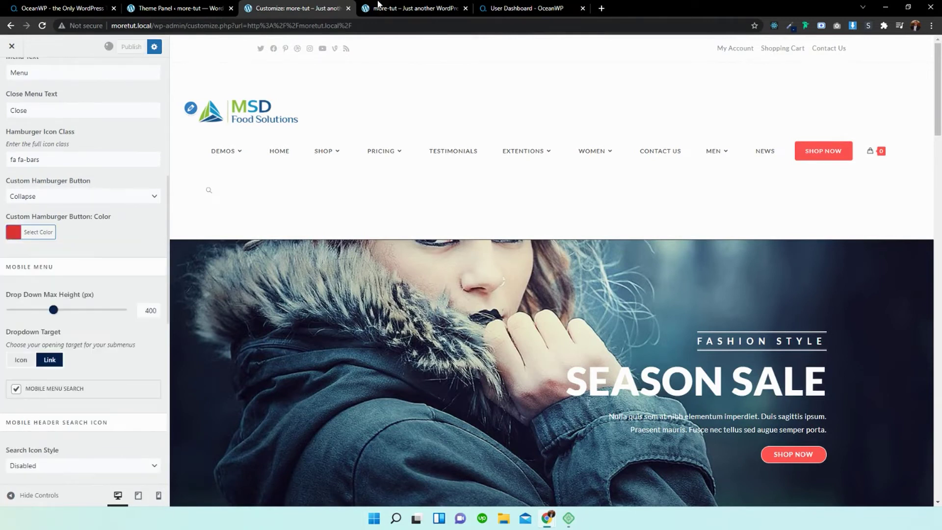
- Reload the mobile site and toggle the menu to confirm the red hamburger icon
{"action": "left_click", "coordinate": [378, 8]}
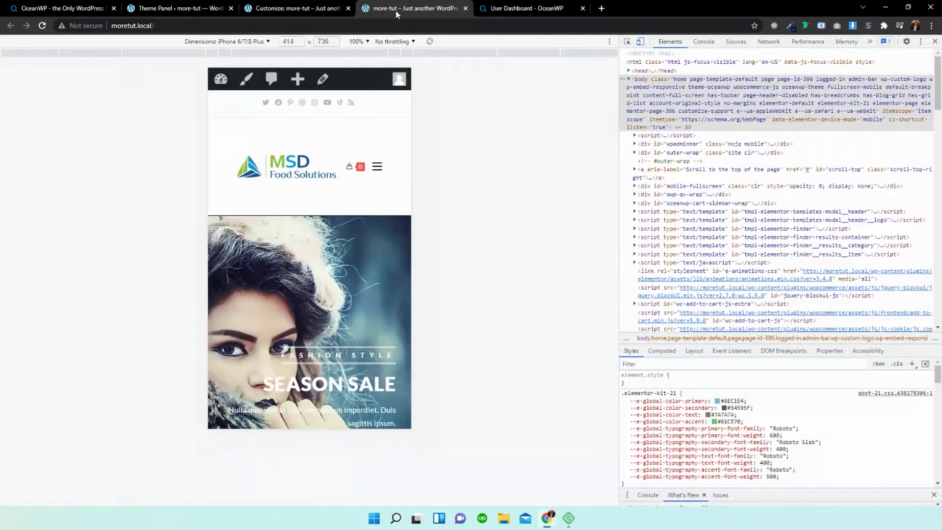
{"action": "left_click", "coordinate": [42, 26]}
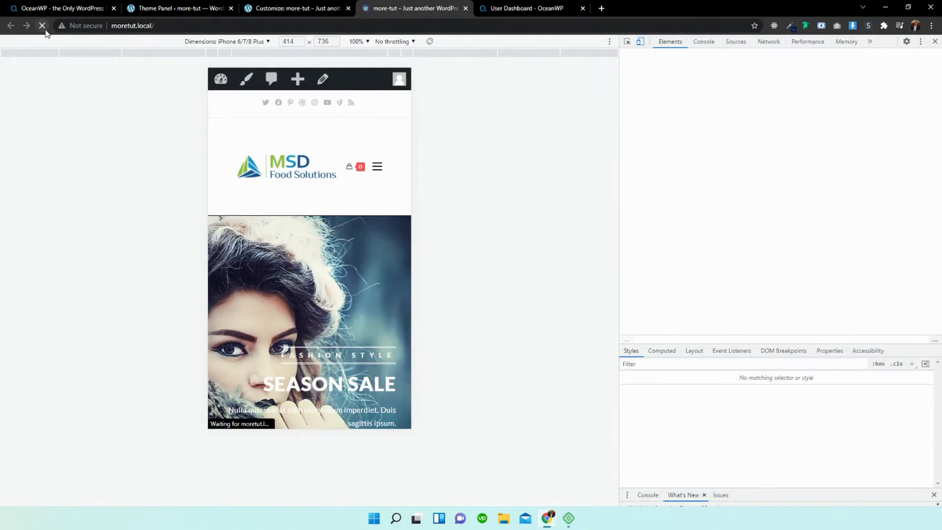
{"action": "left_click", "coordinate": [385, 167]}
{"action": "left_click", "coordinate": [377, 167]}
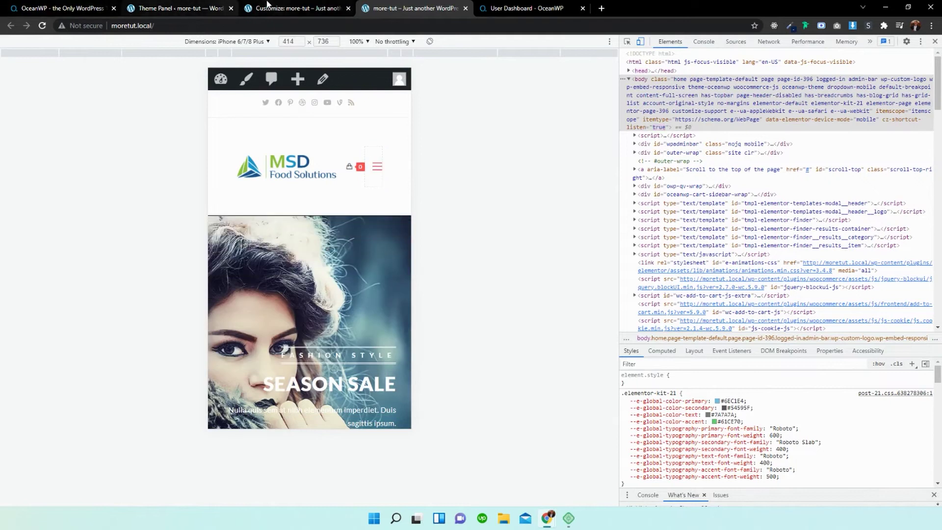
{"action": "left_click", "coordinate": [269, 8]}
{"action": "scroll", "coordinate": [86, 235], "scroll_direction": "down", "scroll_amount": 1}
- Publish a 776 px Drop Down Max Height and reload the mobile site
{"action": "left_click_drag", "start_coordinate": [56, 264], "coordinate": [103, 259]}
{"action": "left_click", "coordinate": [135, 46]}
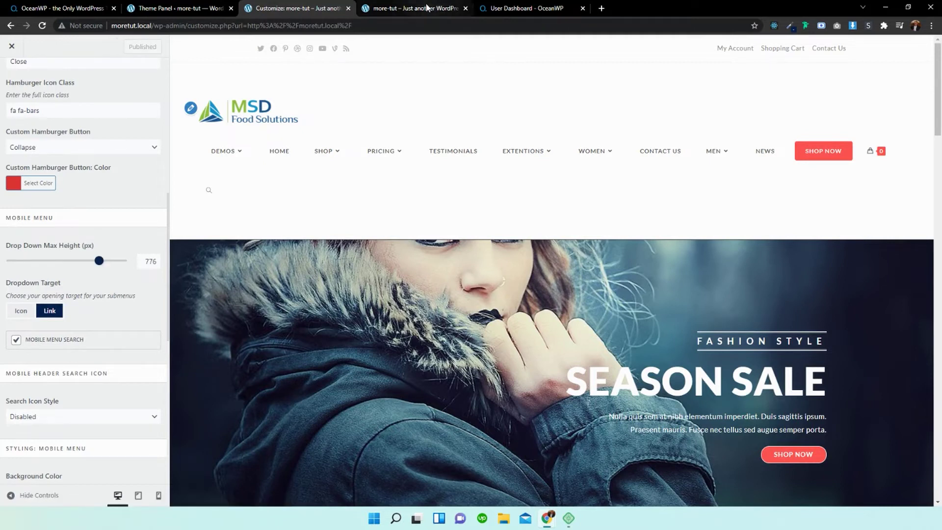
{"action": "left_click", "coordinate": [427, 8]}
{"action": "left_click", "coordinate": [43, 25]}
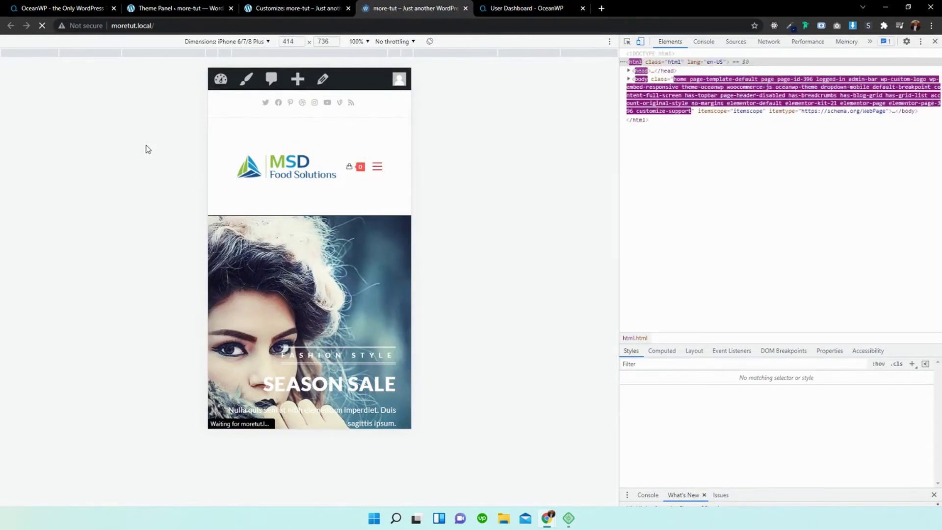
- Open the mobile menu to check the taller list from Demos to Men, then return to the Customizer
{"action": "left_click", "coordinate": [377, 165]}
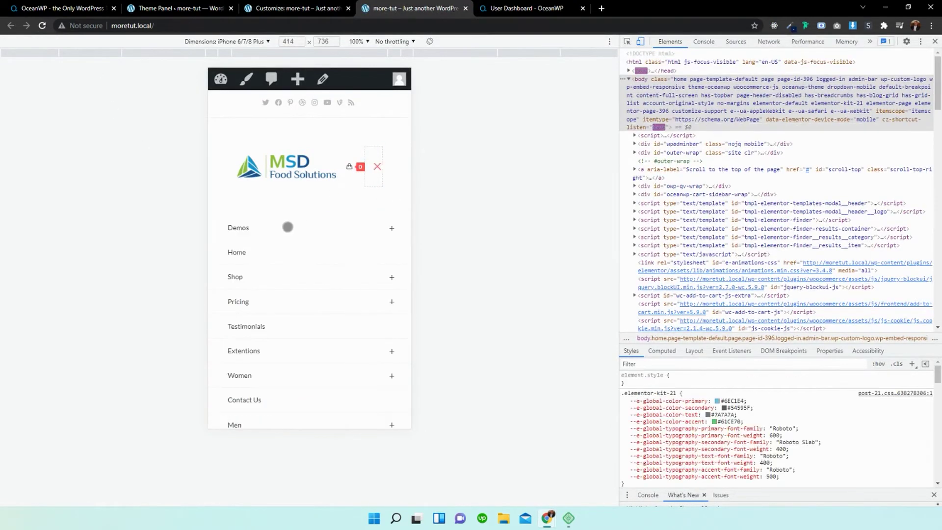
{"action": "scroll", "coordinate": [296, 242], "scroll_direction": "down", "scroll_amount": 6}
{"action": "scroll", "coordinate": [301, 249], "scroll_direction": "up", "scroll_amount": 5}
{"action": "scroll", "coordinate": [301, 248], "scroll_direction": "up", "scroll_amount": 5}
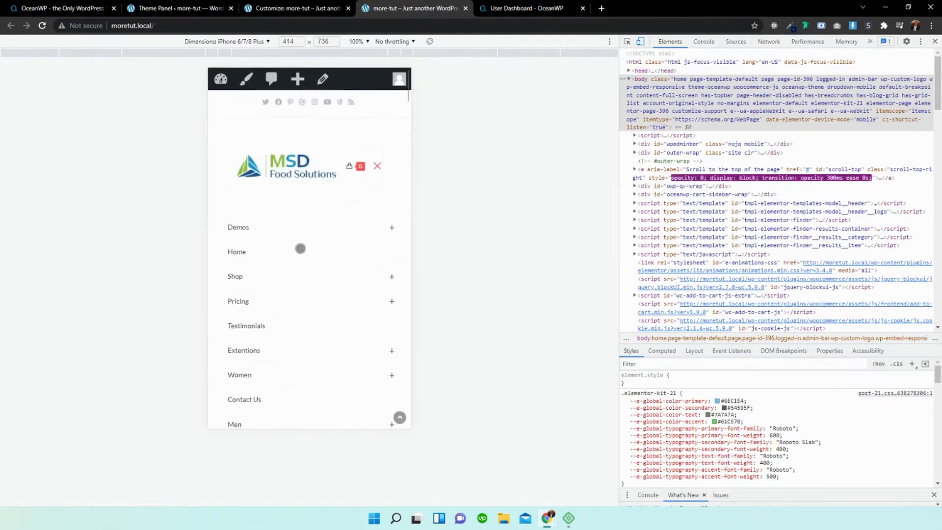
{"action": "scroll", "coordinate": [318, 246], "scroll_direction": "down", "scroll_amount": 5}
{"action": "scroll", "coordinate": [328, 223], "scroll_direction": "up", "scroll_amount": 5}
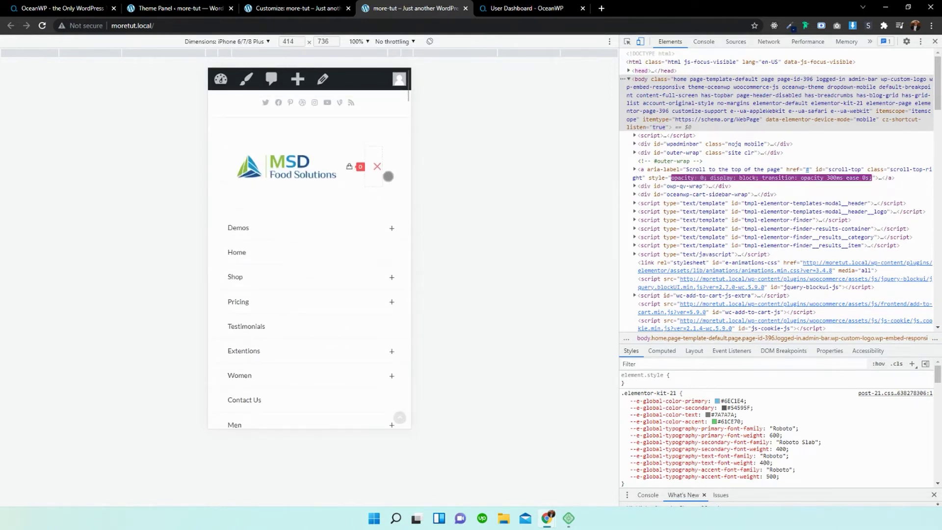
{"action": "left_click", "coordinate": [379, 169]}
{"action": "left_click", "coordinate": [309, 6]}
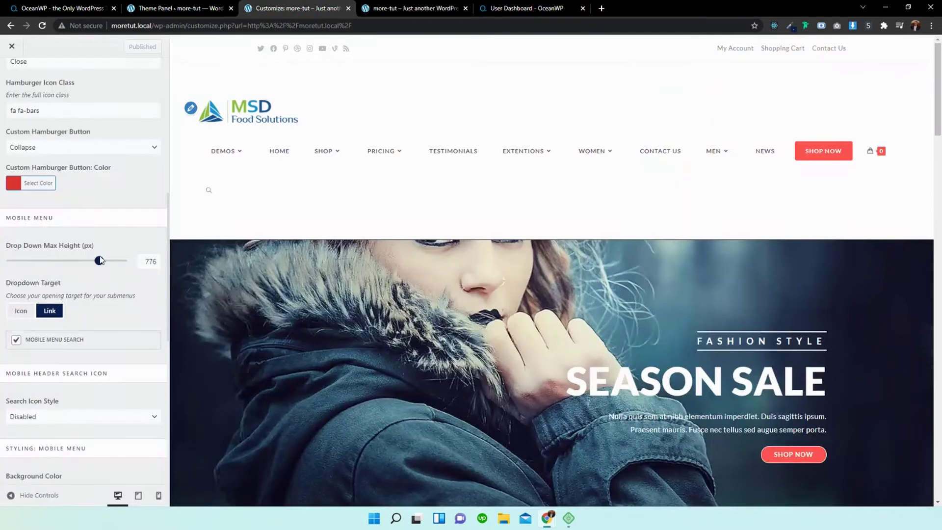
{"action": "scroll", "coordinate": [91, 290], "scroll_direction": "down", "scroll_amount": 2}
{"action": "scroll", "coordinate": [78, 284], "scroll_direction": "down", "scroll_amount": 2}
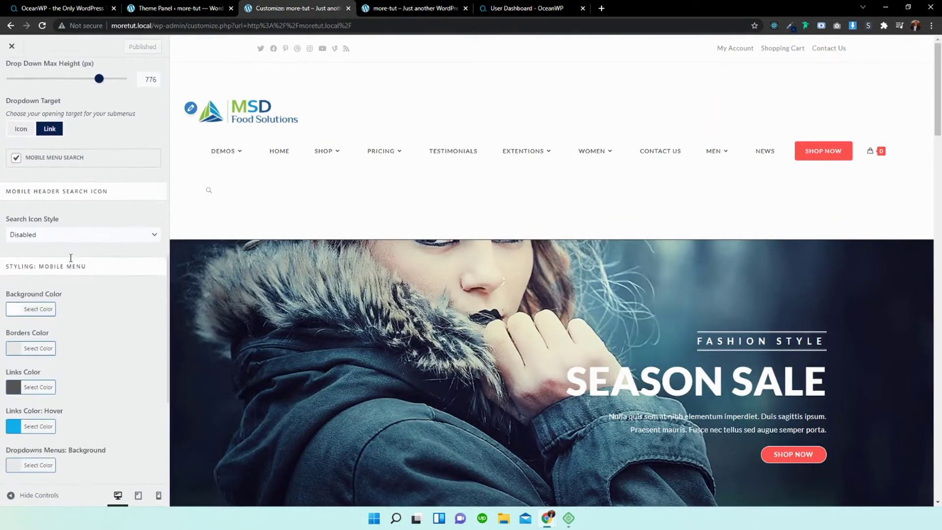
- Set Search Icon Style to Overlay and publish
{"action": "left_click", "coordinate": [94, 225]}
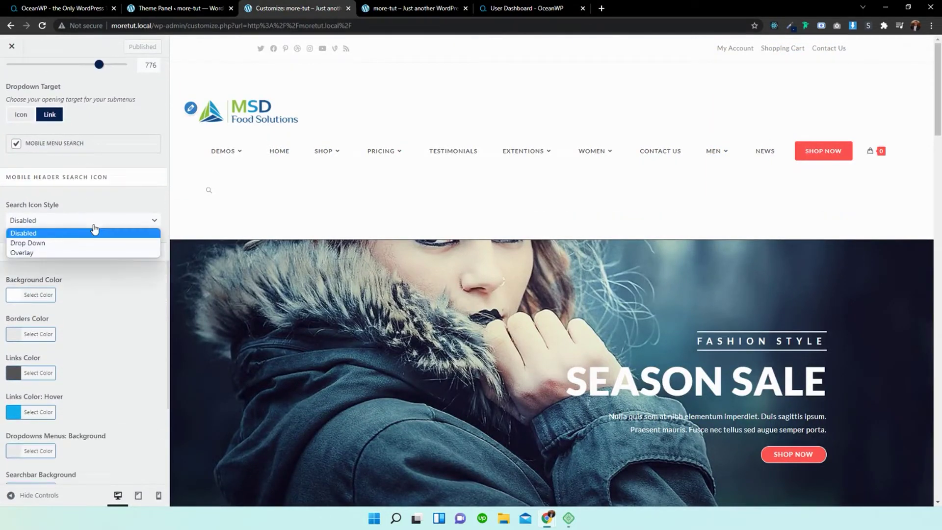
{"action": "left_click", "coordinate": [34, 252]}
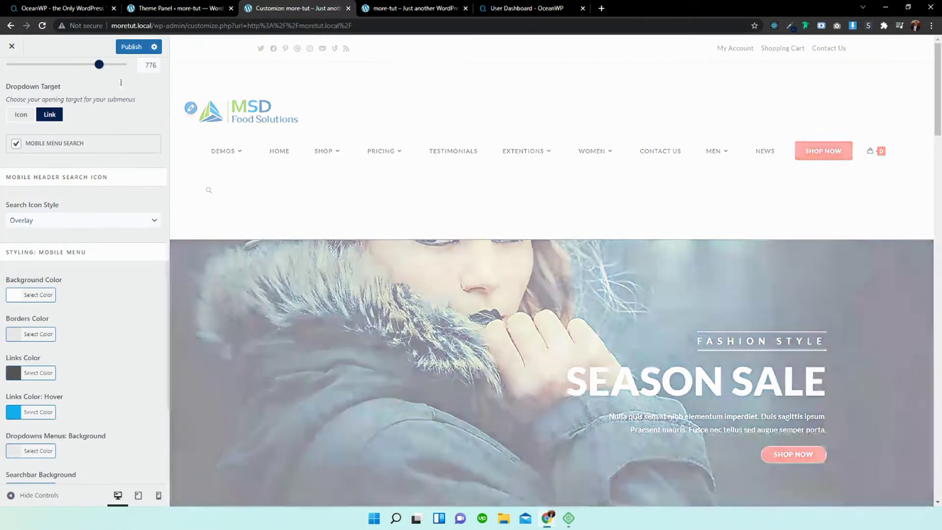
{"action": "left_click", "coordinate": [132, 47]}
- Reload the mobile site and try the overlay search from the header icon
{"action": "left_click", "coordinate": [393, 8]}
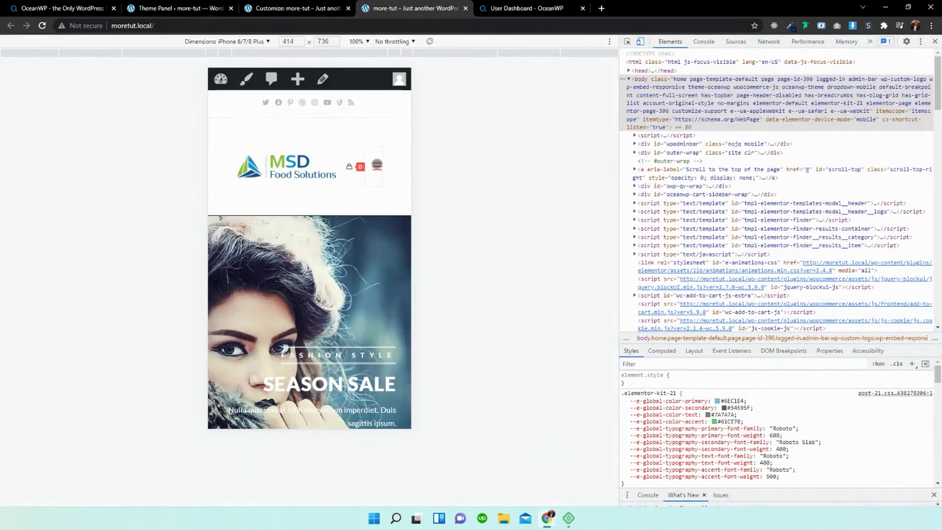
{"action": "left_click", "coordinate": [44, 29]}
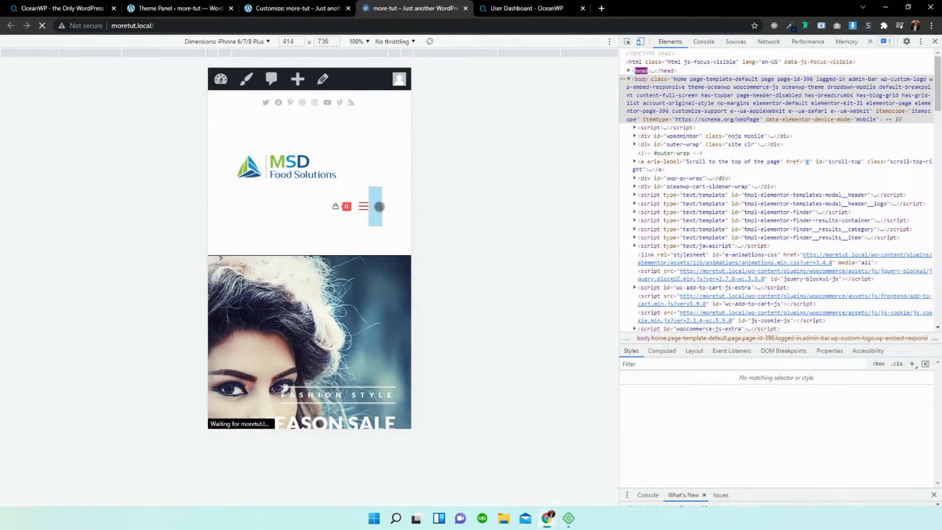
{"action": "left_click", "coordinate": [378, 206]}
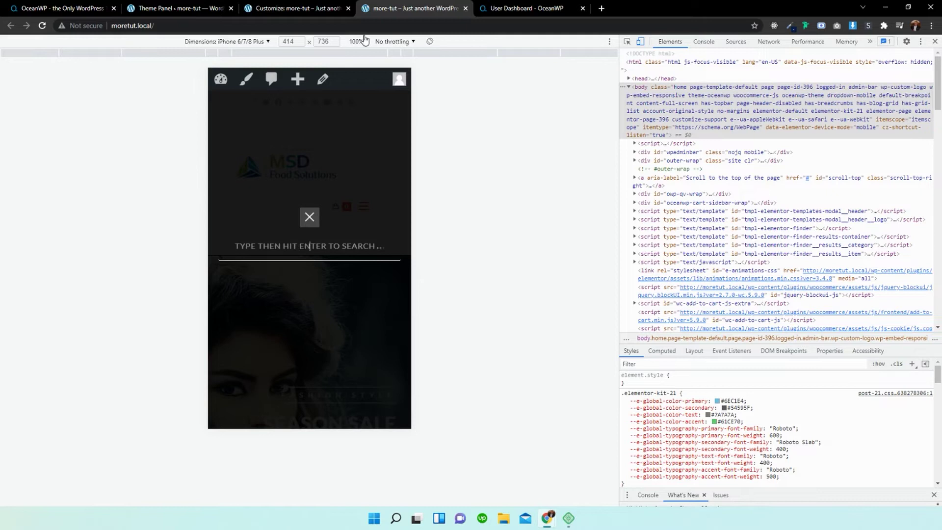
{"action": "left_click", "coordinate": [178, 8]}
{"action": "left_click", "coordinate": [282, 5]}
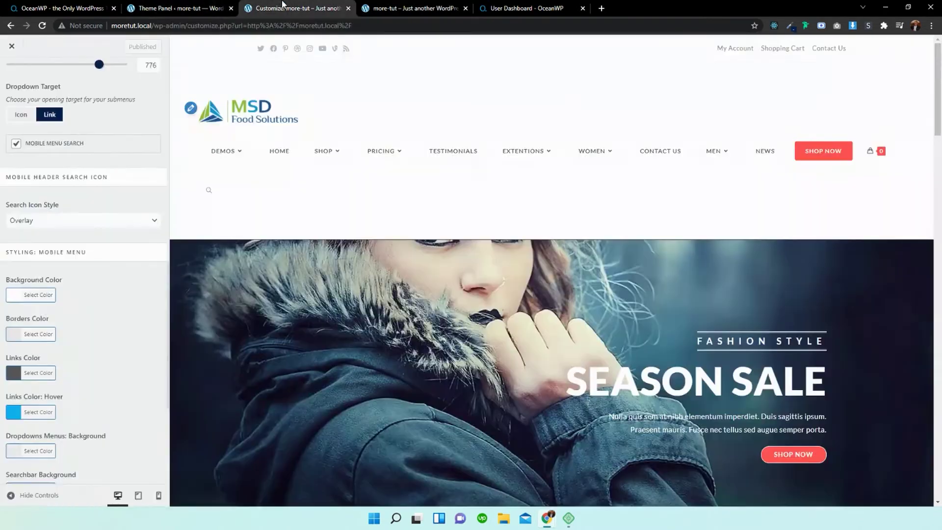
- Switch Search Icon Style to Drop Down and publish
{"action": "left_click", "coordinate": [74, 221]}
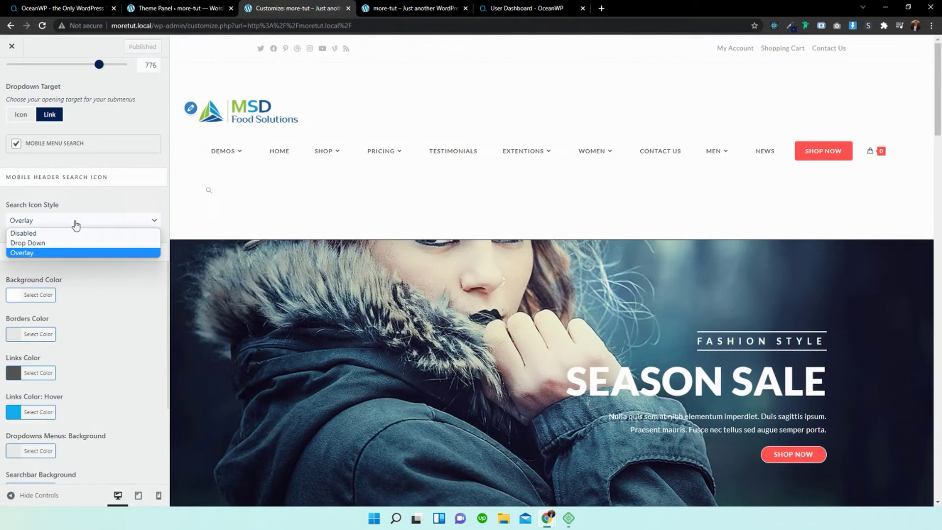
{"action": "left_click", "coordinate": [22, 243]}
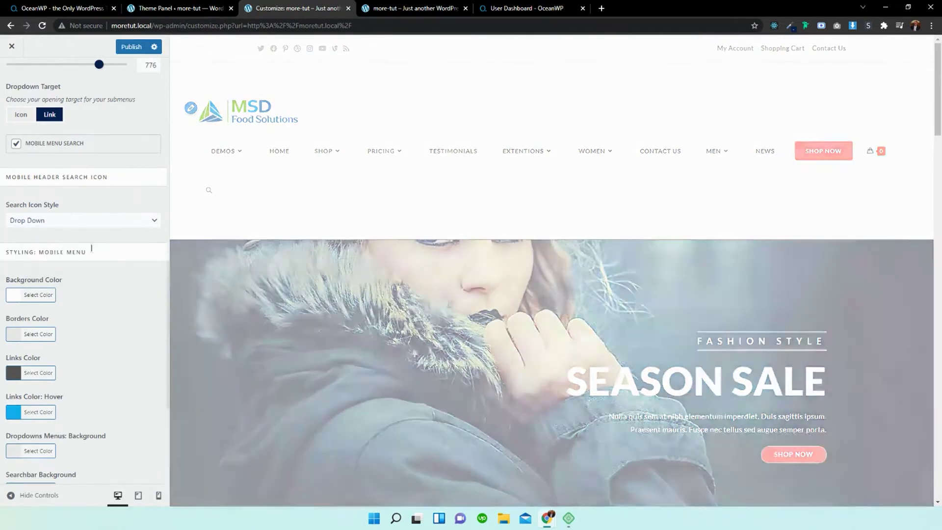
{"action": "left_click", "coordinate": [133, 48]}
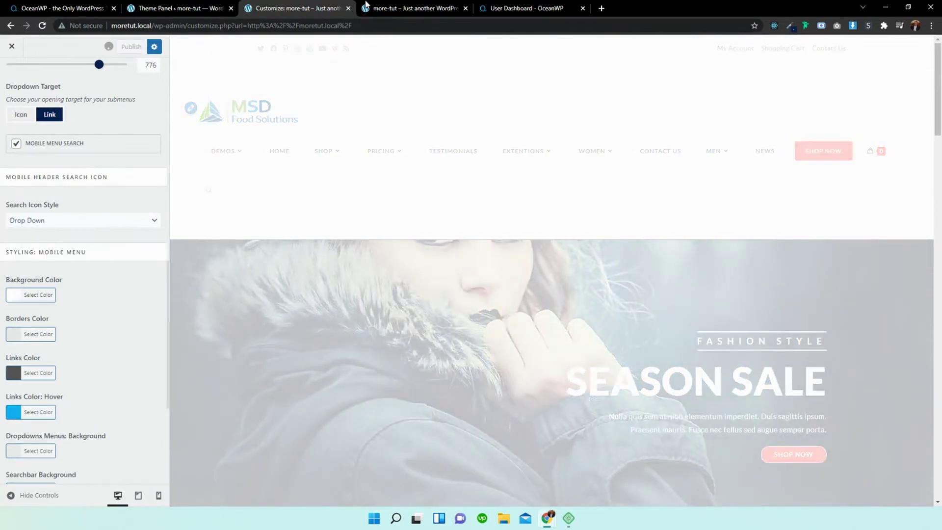
- Reload the mobile site and check the search field appearing under the header
{"action": "left_click", "coordinate": [428, 6]}
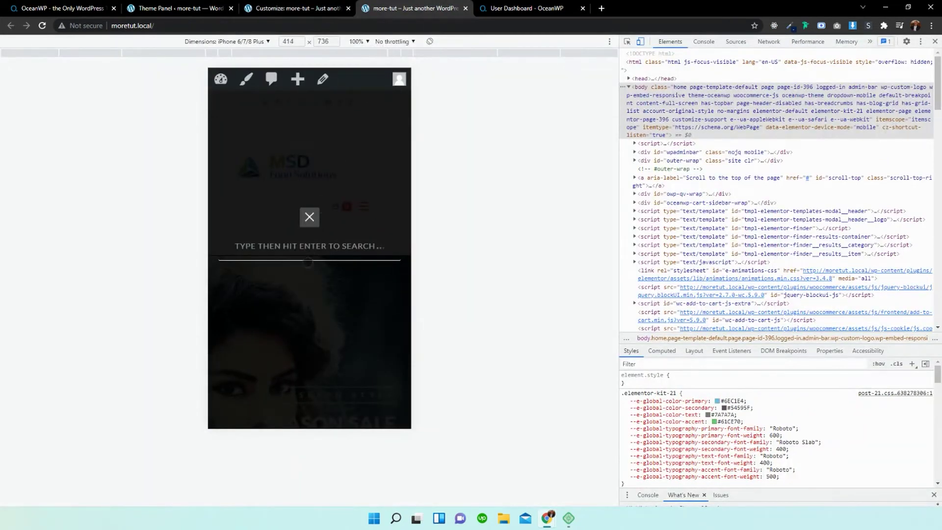
{"action": "left_click", "coordinate": [43, 28]}
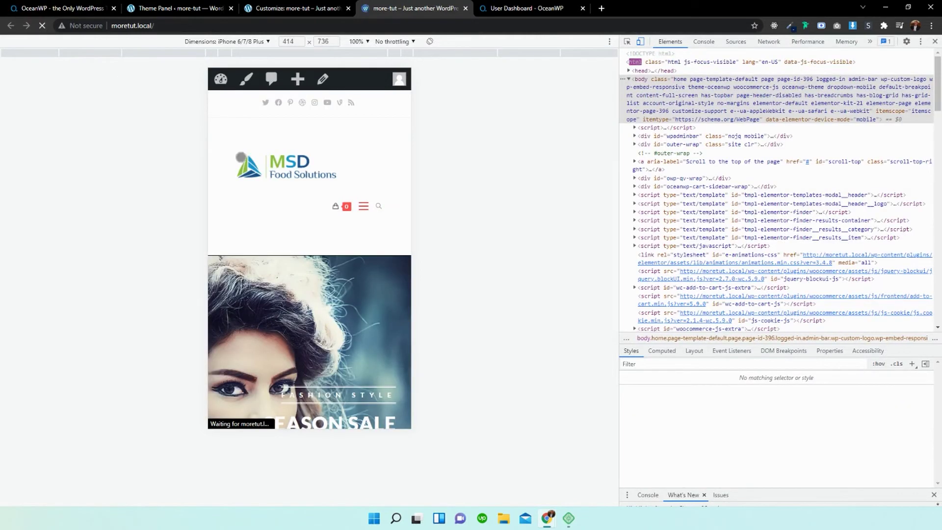
{"action": "left_click", "coordinate": [378, 206]}
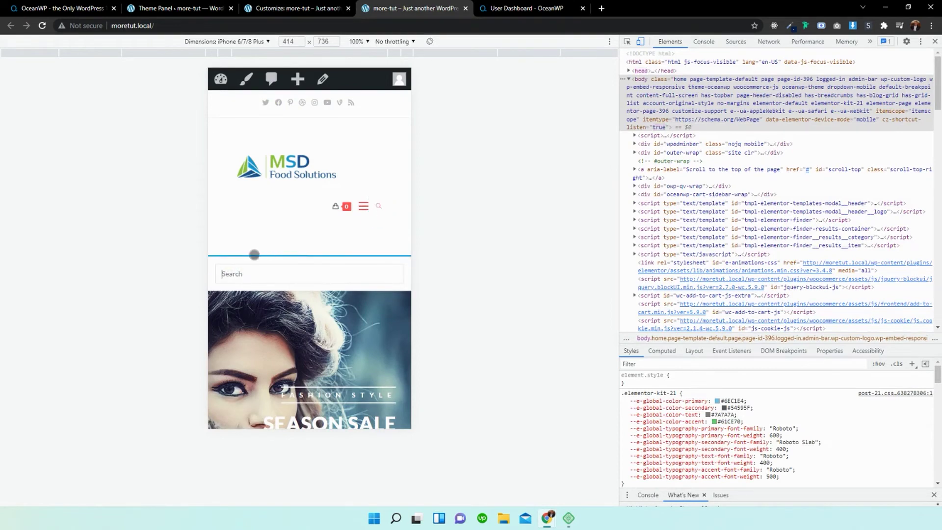
{"action": "left_click", "coordinate": [293, 6]}
{"action": "scroll", "coordinate": [103, 252], "scroll_direction": "down", "scroll_amount": 2}
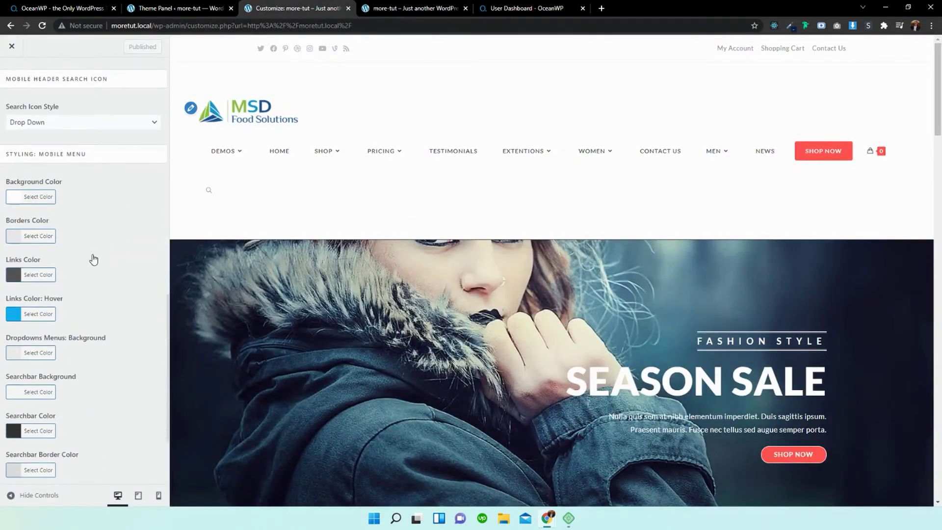
- Set the Custom Hamburger Button to 3D X and publish
{"action": "scroll", "coordinate": [89, 276], "scroll_direction": "down", "scroll_amount": 2}
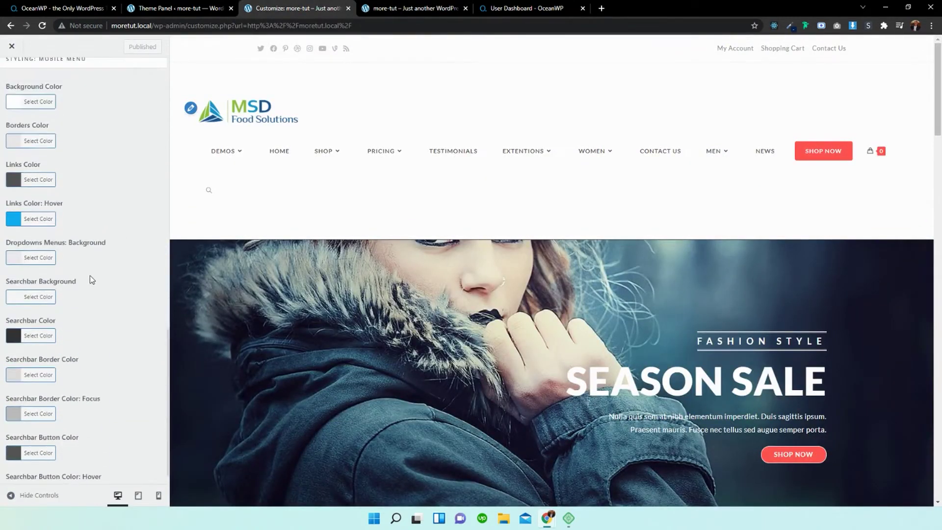
{"action": "scroll", "coordinate": [84, 311], "scroll_direction": "up", "scroll_amount": 3}
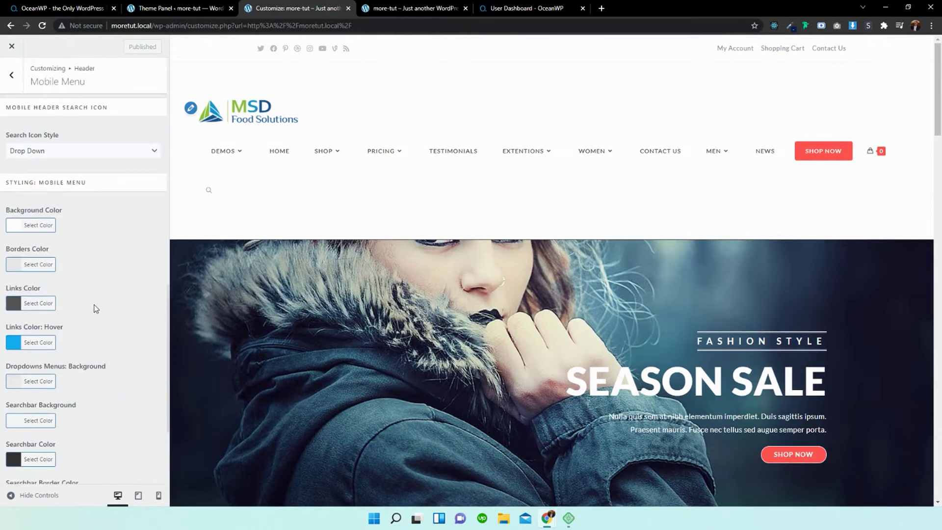
{"action": "scroll", "coordinate": [91, 297], "scroll_direction": "down", "scroll_amount": 2}
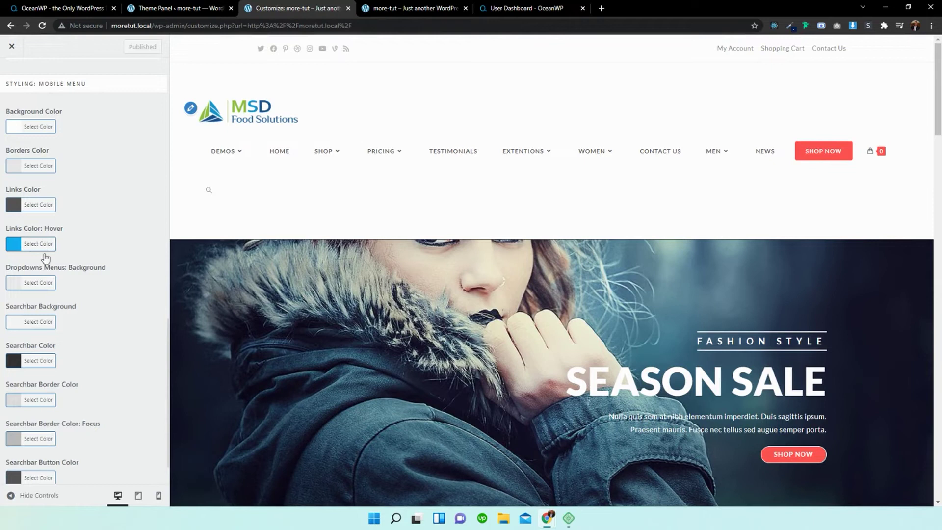
{"action": "scroll", "coordinate": [69, 319], "scroll_direction": "down", "scroll_amount": 1}
{"action": "scroll", "coordinate": [87, 309], "scroll_direction": "up", "scroll_amount": 4}
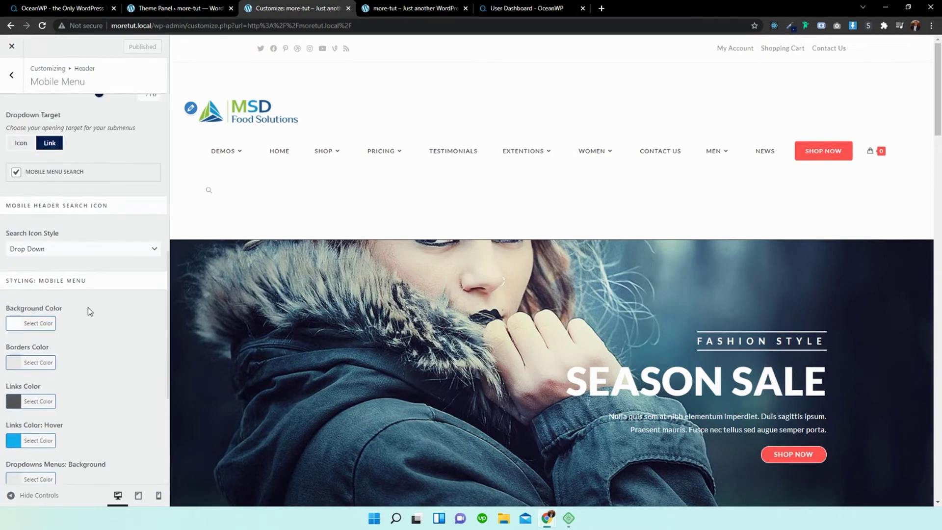
{"action": "scroll", "coordinate": [92, 183], "scroll_direction": "up", "scroll_amount": 6}
{"action": "scroll", "coordinate": [92, 191], "scroll_direction": "up", "scroll_amount": 6}
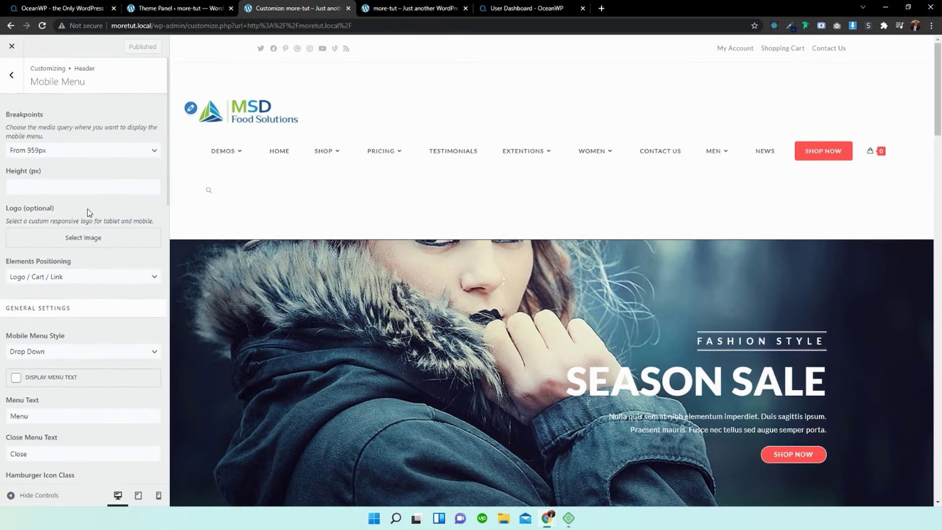
{"action": "scroll", "coordinate": [88, 210], "scroll_direction": "down", "scroll_amount": 5}
{"action": "left_click", "coordinate": [98, 296]}
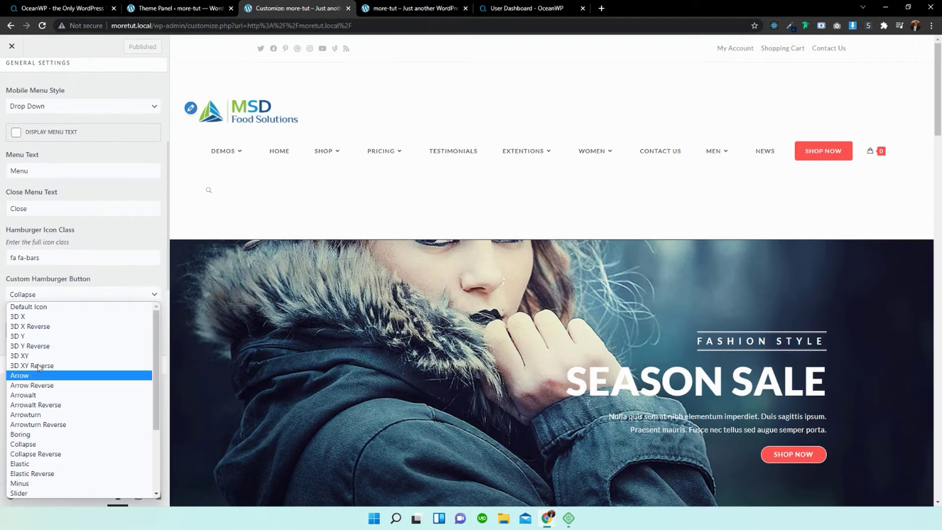
{"action": "left_click", "coordinate": [19, 317]}
{"action": "left_click", "coordinate": [130, 47]}
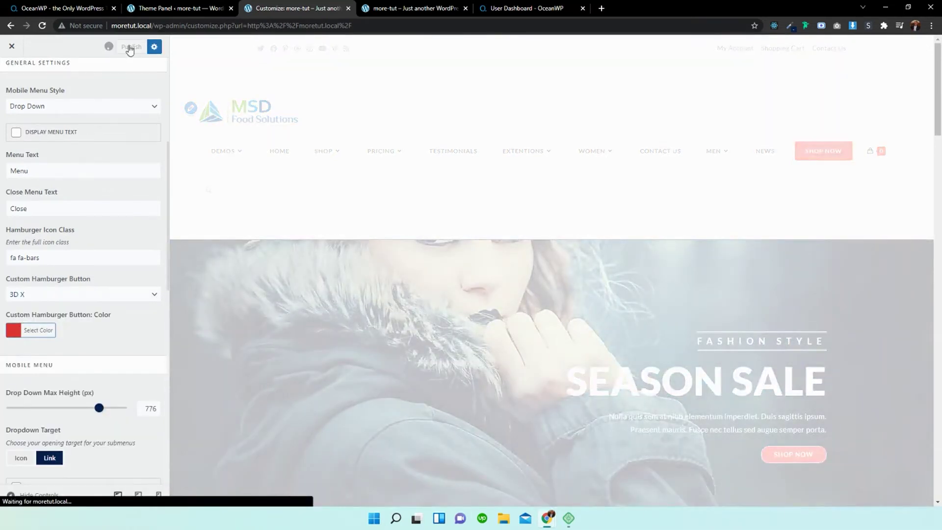
- Reload the mobile site and toggle the menu to see the red X hamburger
{"action": "left_click", "coordinate": [417, 8]}
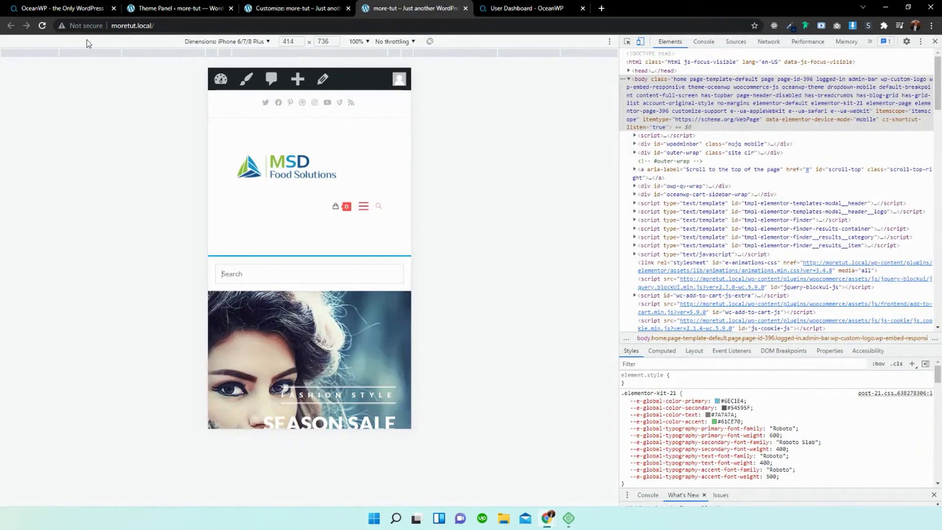
{"action": "left_click", "coordinate": [42, 27]}
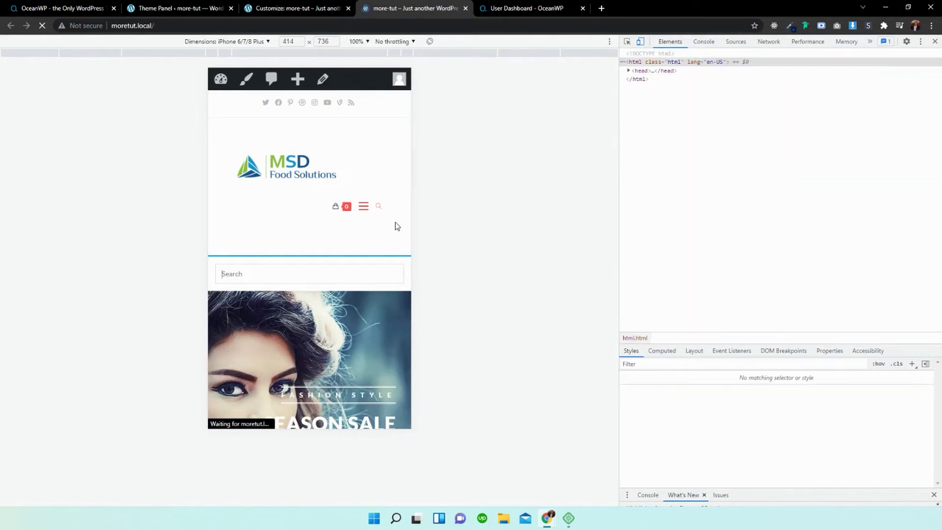
{"action": "left_click", "coordinate": [364, 206]}
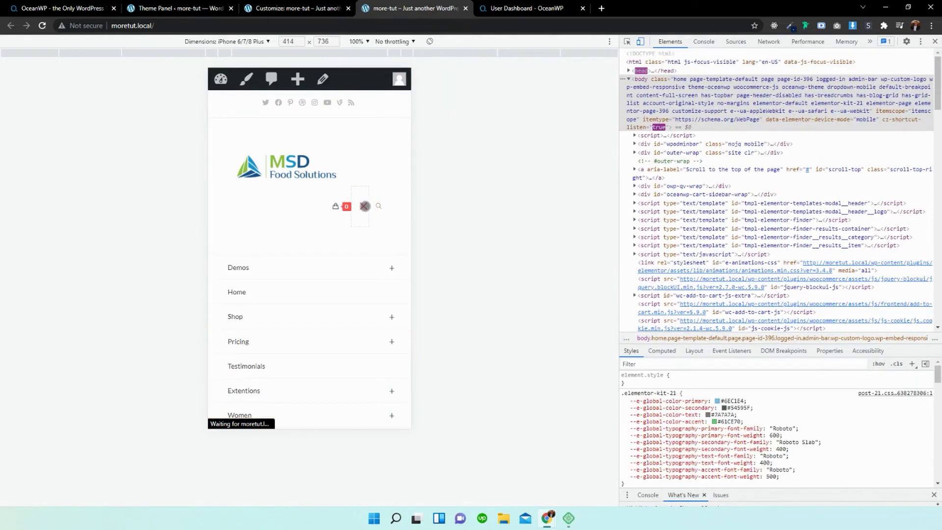
{"action": "left_click", "coordinate": [364, 205]}
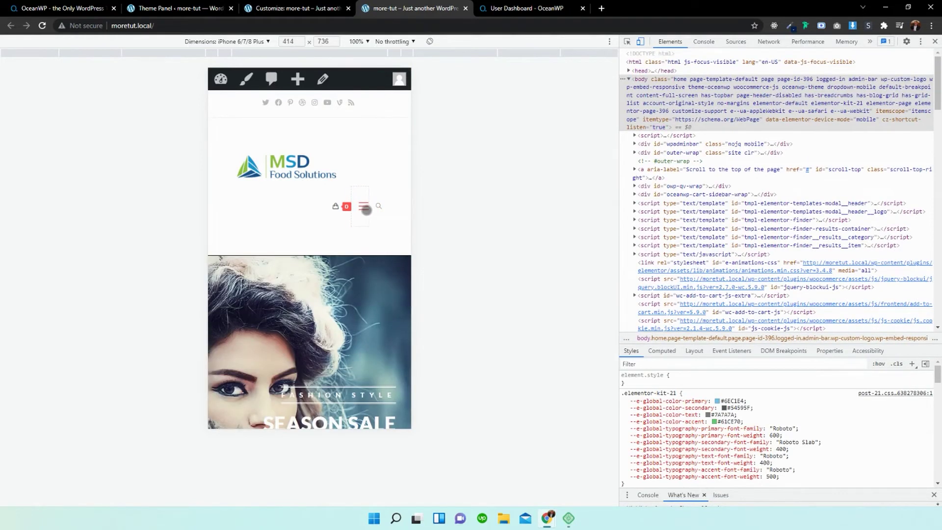
{"action": "left_click", "coordinate": [365, 207]}
{"action": "left_click", "coordinate": [364, 207]}
{"action": "left_click", "coordinate": [203, 10]}
{"action": "left_click", "coordinate": [280, 8]}
{"action": "scroll", "coordinate": [64, 205], "scroll_direction": "down", "scroll_amount": 10}
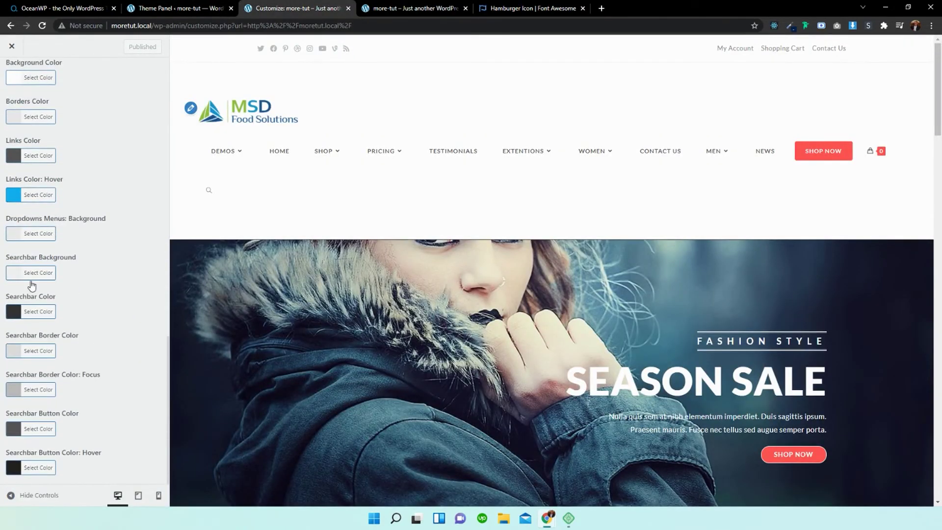
- Set the Searchbar Border Color to red #dd0b0b and publish
{"action": "left_click", "coordinate": [34, 352]}
{"action": "left_click_drag", "start_coordinate": [122, 418], "coordinate": [120, 401]}
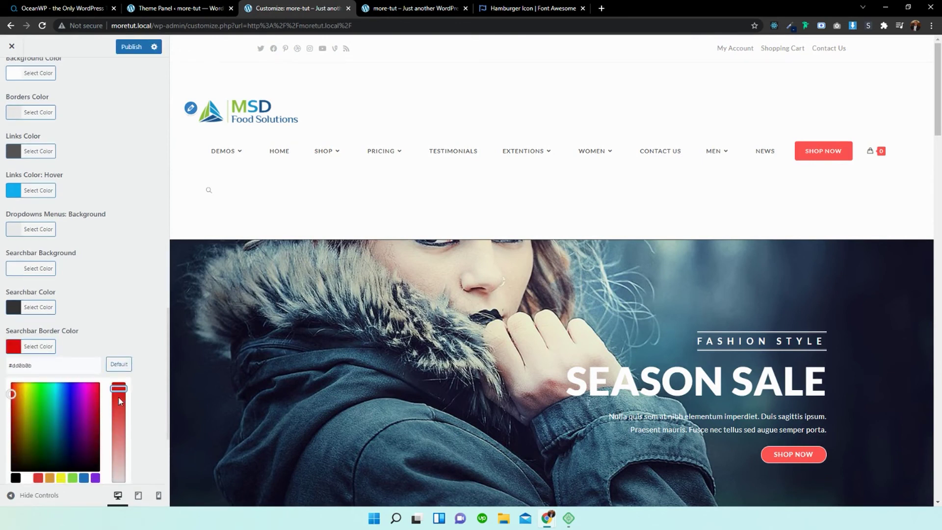
{"action": "left_click", "coordinate": [132, 47]}
- Reload the mobile site and open the drop-down search to check its red border
{"action": "left_click", "coordinate": [415, 8]}
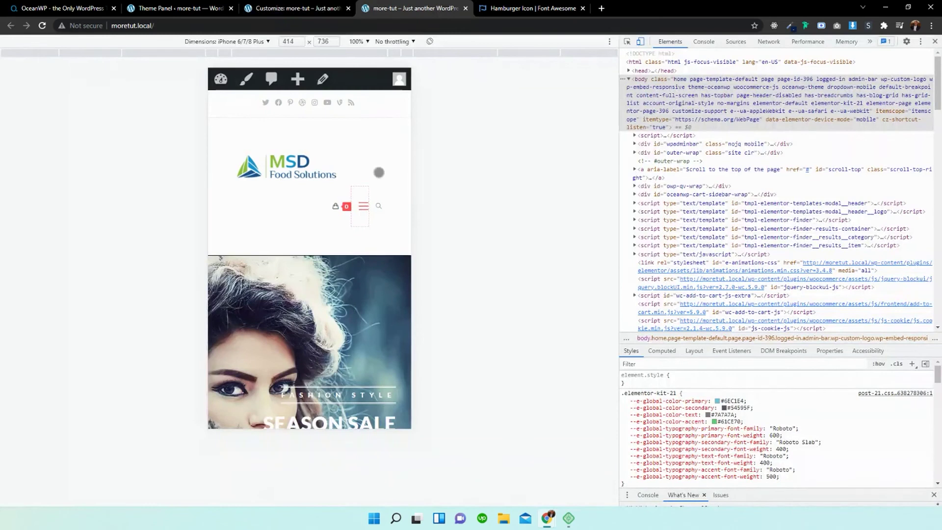
{"action": "left_click", "coordinate": [41, 26]}
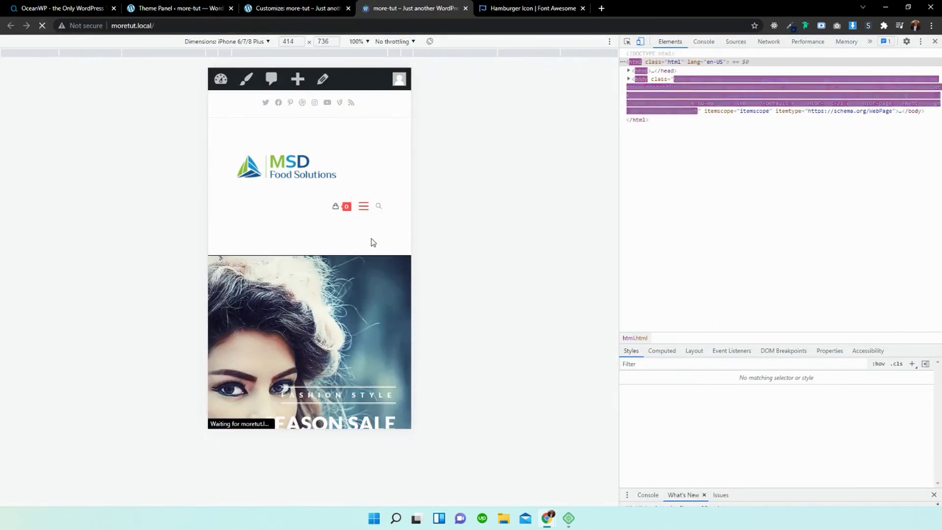
{"action": "left_click", "coordinate": [364, 208]}
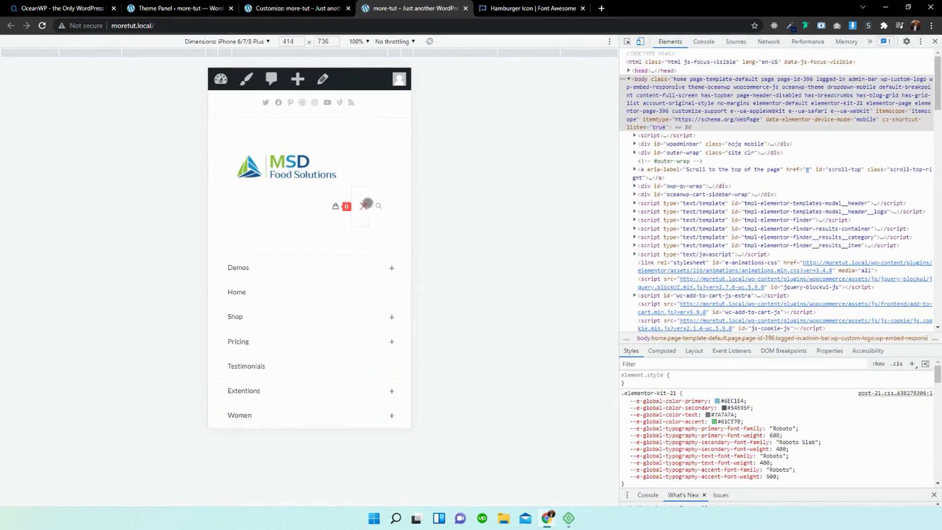
{"action": "left_click", "coordinate": [42, 25]}
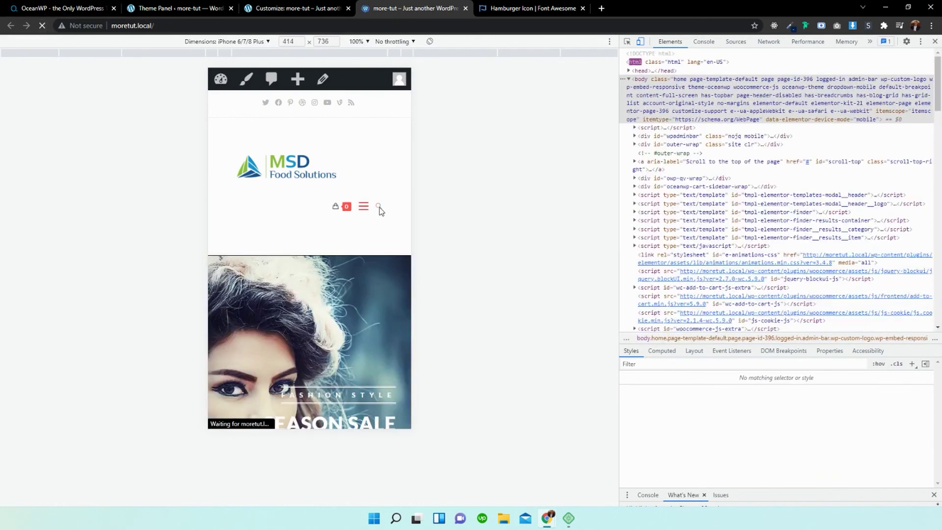
{"action": "left_click", "coordinate": [379, 206]}
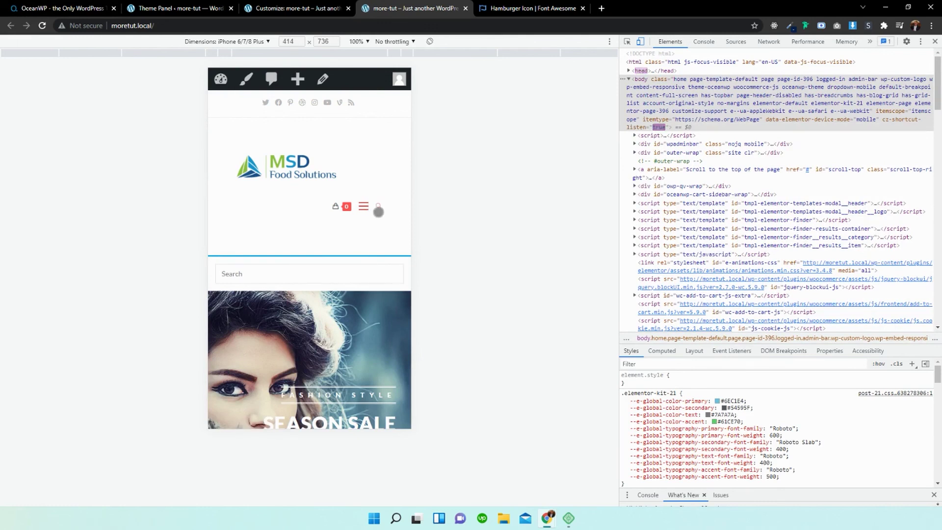